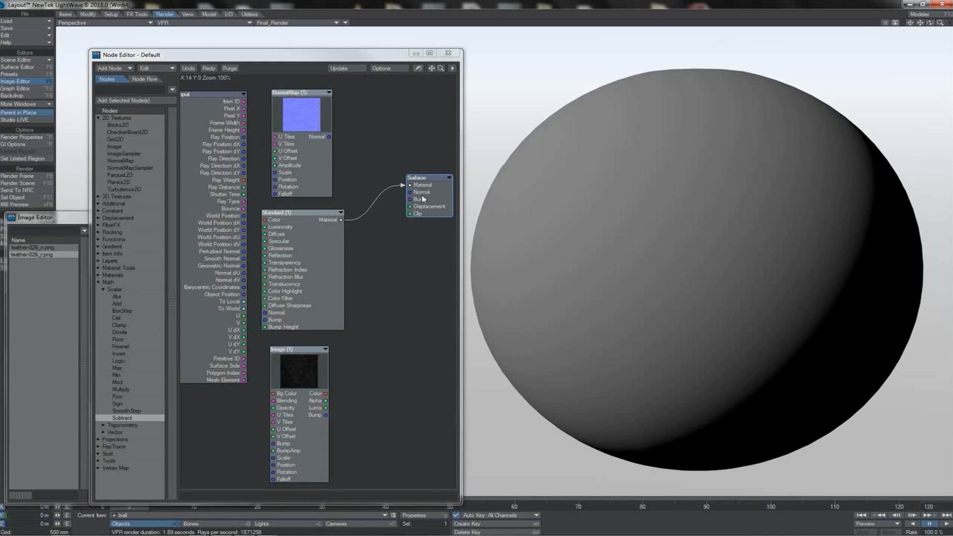
{"action": "left_click_drag", "start_coordinate": [421, 198], "coordinate": [419, 195]}
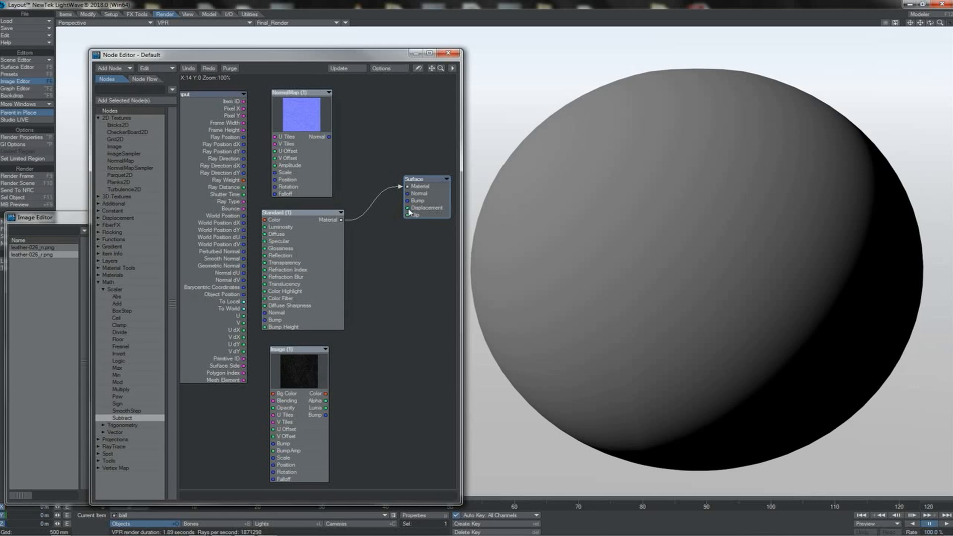
{"action": "left_click", "coordinate": [322, 275]}
{"action": "left_click_drag", "start_coordinate": [321, 275], "coordinate": [337, 269]}
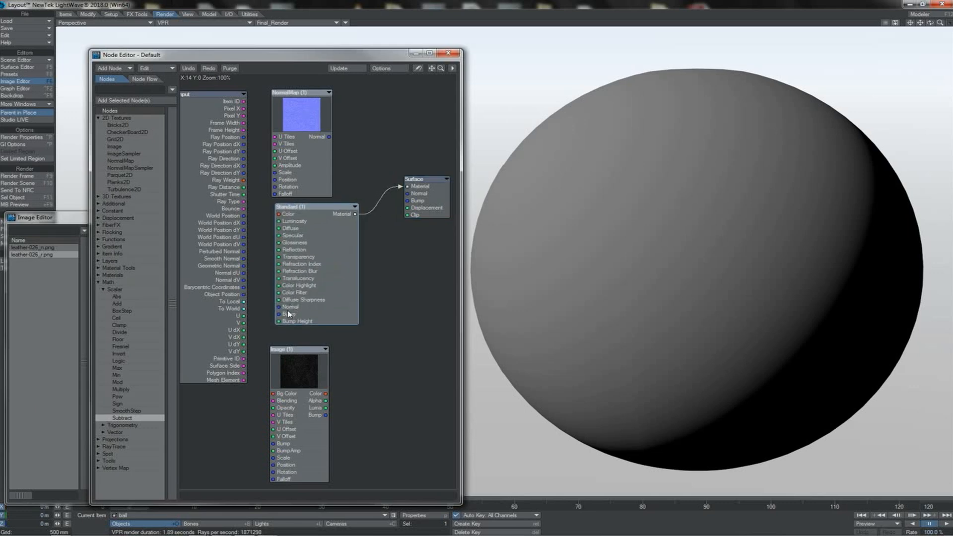
{"action": "mouse_move", "coordinate": [425, 206]}
{"action": "left_mouse_down"}
{"action": "mouse_move", "coordinate": [412, 203]}
{"action": "mouse_move", "coordinate": [427, 211]}
{"action": "left_mouse_up"}
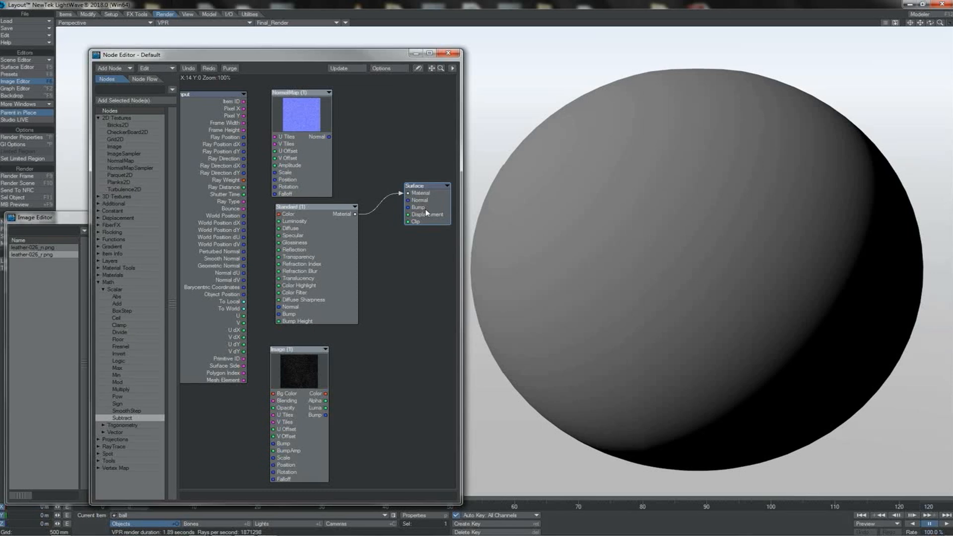
{"action": "left_click_drag", "start_coordinate": [330, 261], "coordinate": [326, 259]}
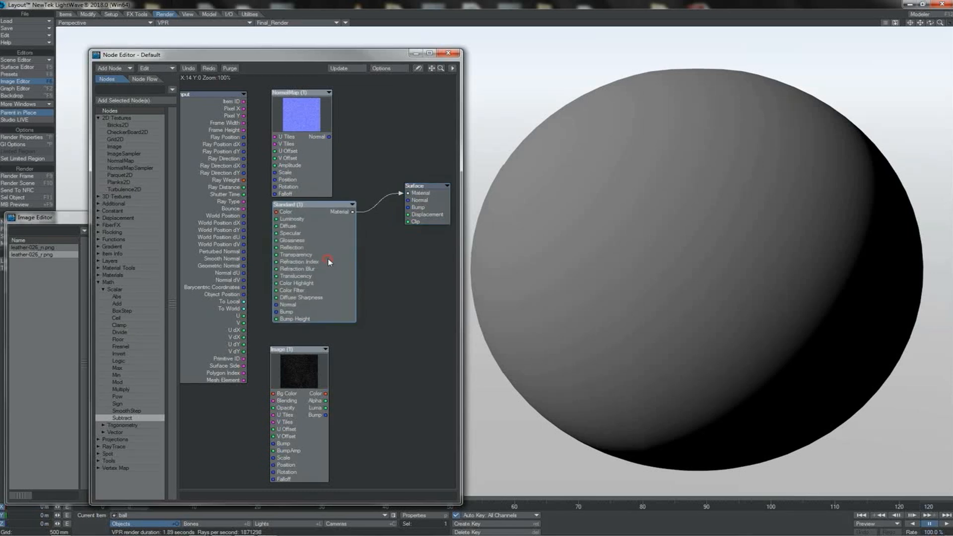
{"action": "left_click_drag", "start_coordinate": [420, 208], "coordinate": [419, 208]}
{"action": "left_click_drag", "start_coordinate": [309, 312], "coordinate": [304, 294]}
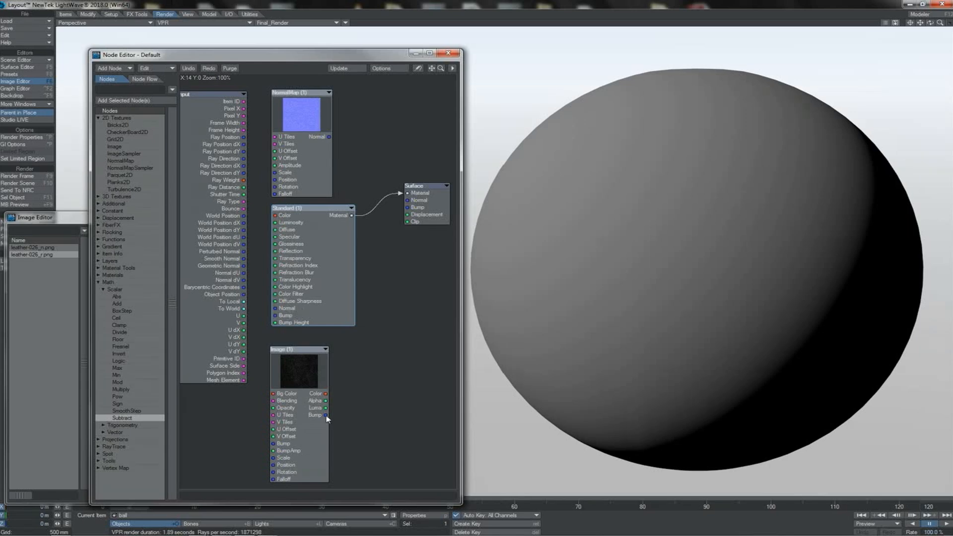
- Connect the Image node's Bump output to the Surface node's Bump input and set the image's bump amplitude to 200%
{"action": "left_click_drag", "start_coordinate": [326, 416], "coordinate": [408, 208]}
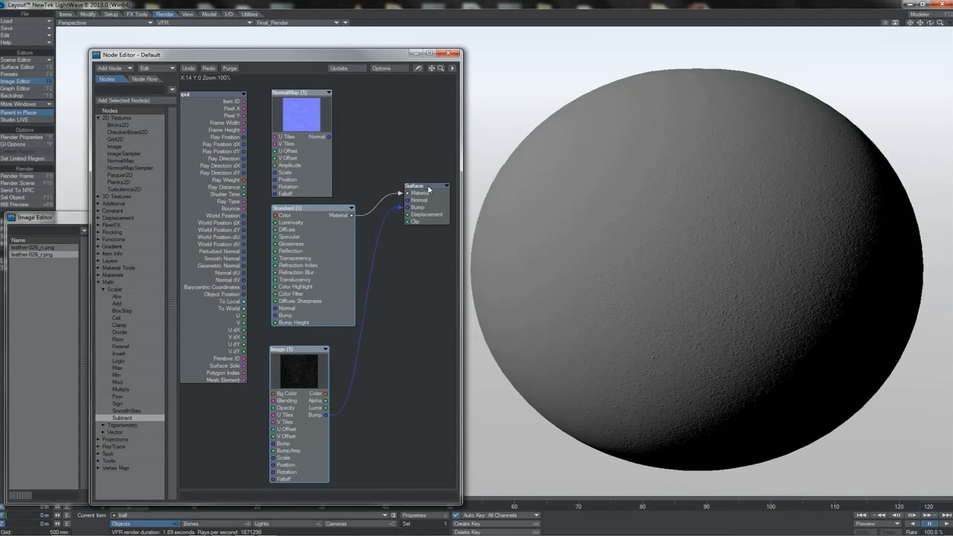
{"action": "double_click", "coordinate": [309, 371]}
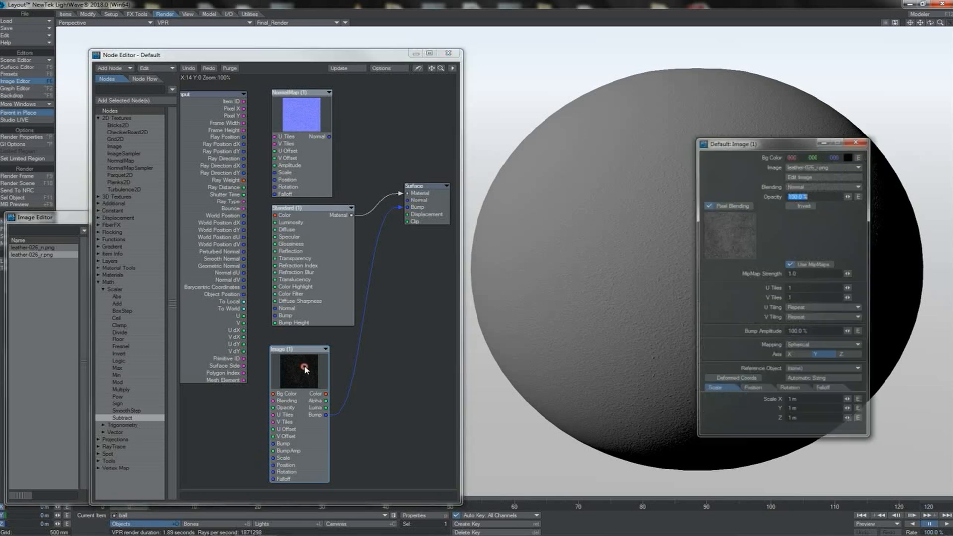
{"action": "left_click", "coordinate": [818, 333]}
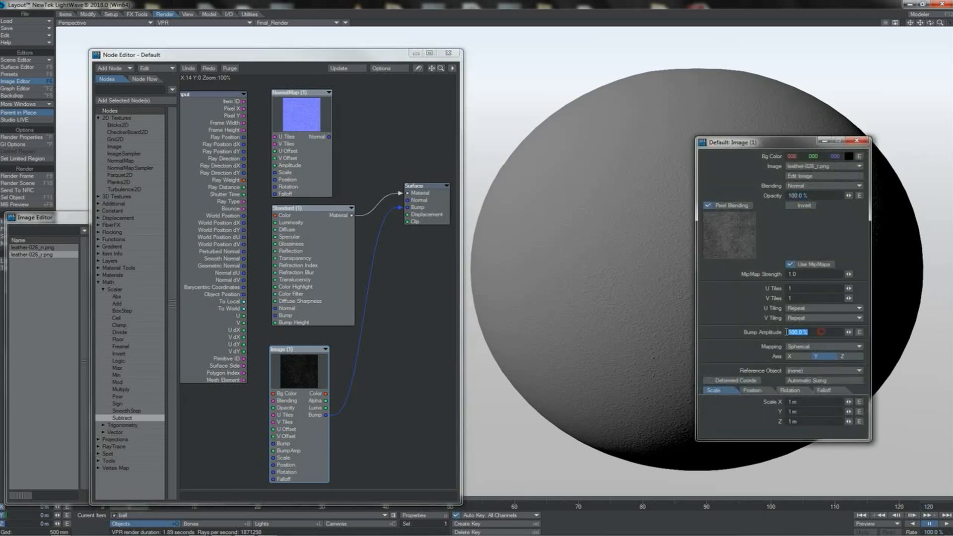
{"action": "type", "text": "200"}
{"action": "key", "text": "Tab"}
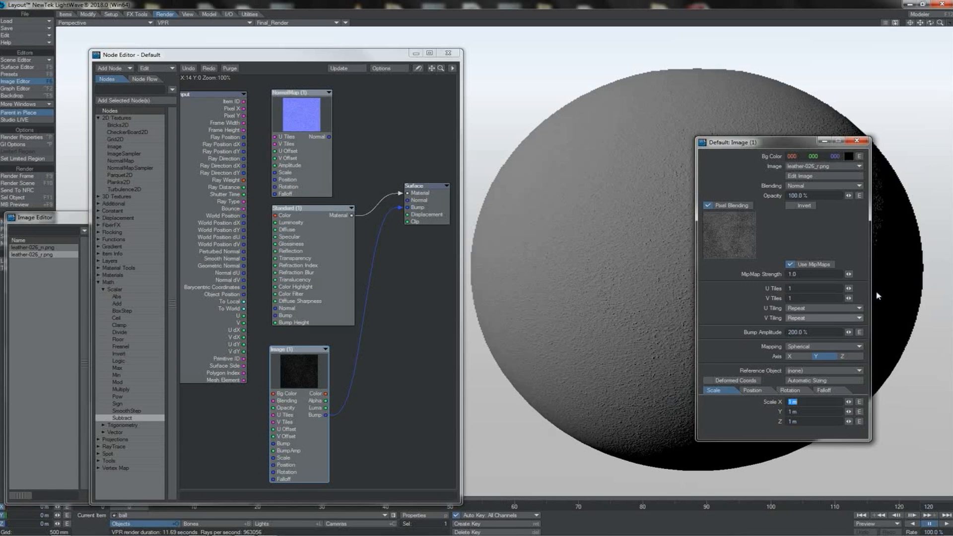
- Set the Image node's bump amplitude to 20% and try a bump height of 1000% on the Standard material node
{"action": "left_click", "coordinate": [805, 333]}
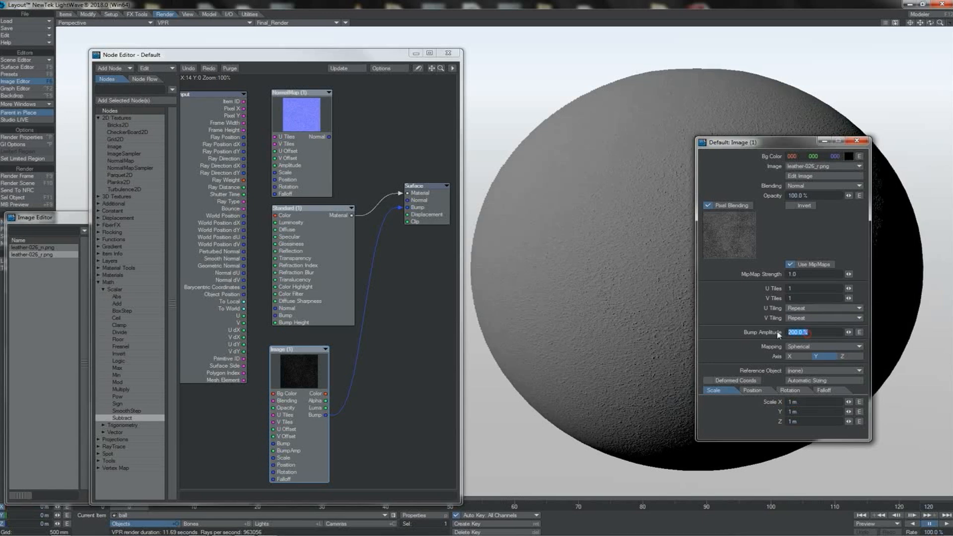
{"action": "type", "text": "20"}
{"action": "key", "text": "Return"}
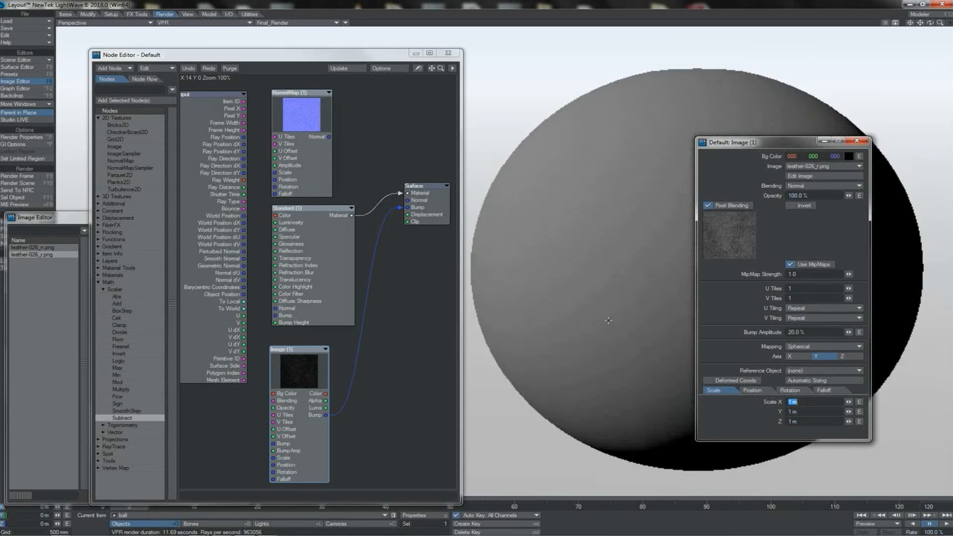
{"action": "left_click", "coordinate": [618, 321]}
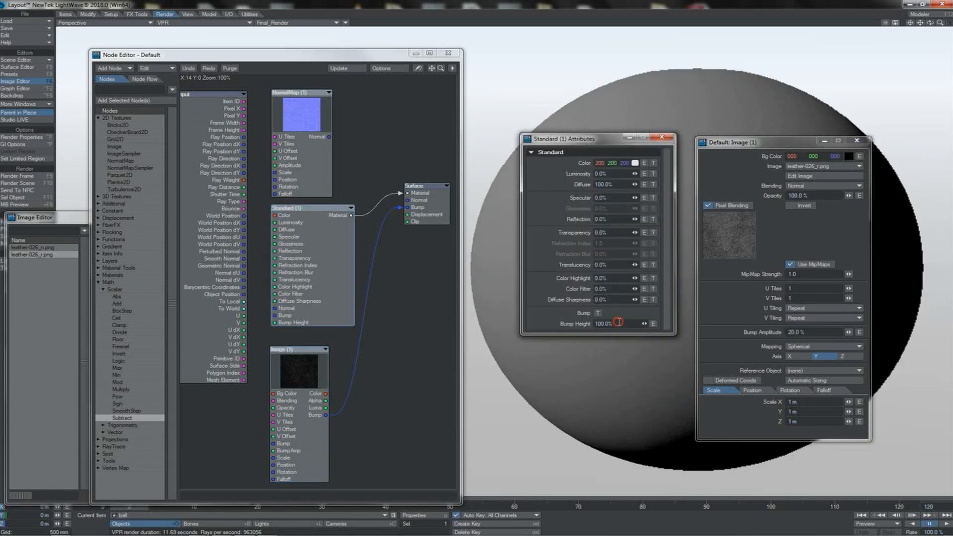
{"action": "type", "text": "1000%"}
{"action": "key", "text": "Tab"}
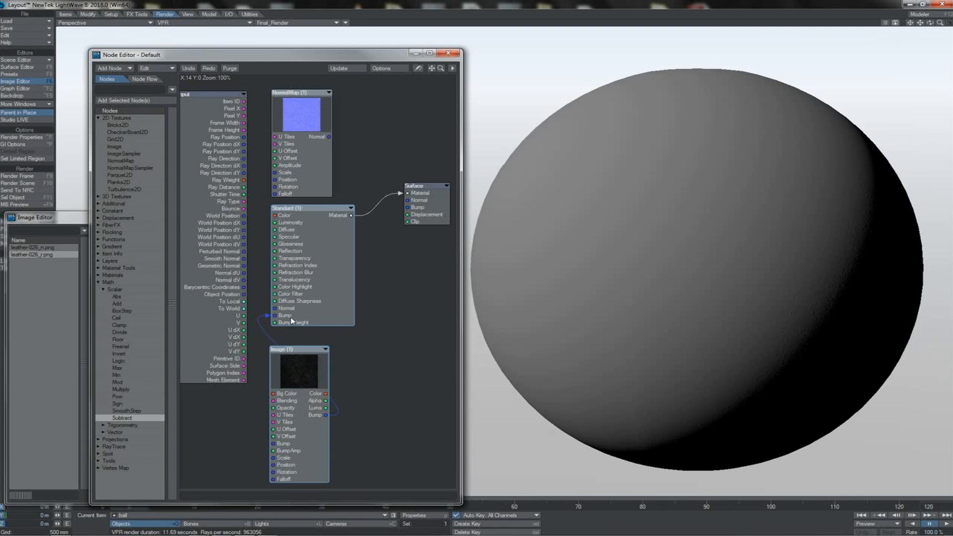
- Set the Image node's bump amplitude to 100%
{"action": "double_click", "coordinate": [286, 387]}
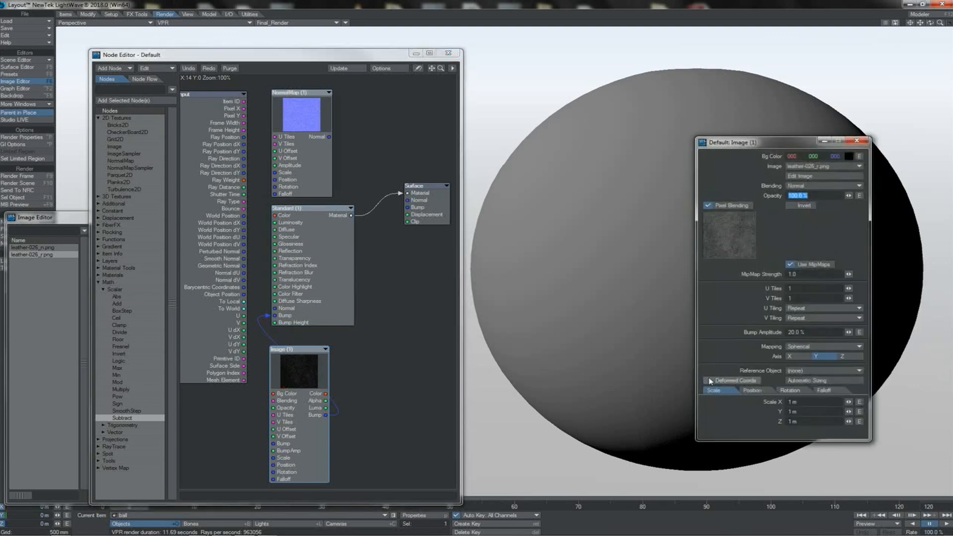
{"action": "left_click", "coordinate": [786, 333]}
{"action": "type", "text": "100"}
{"action": "key", "text": "Return"}
- Set the Standard material node's bump height to 200%
{"action": "double_click", "coordinate": [314, 249]}
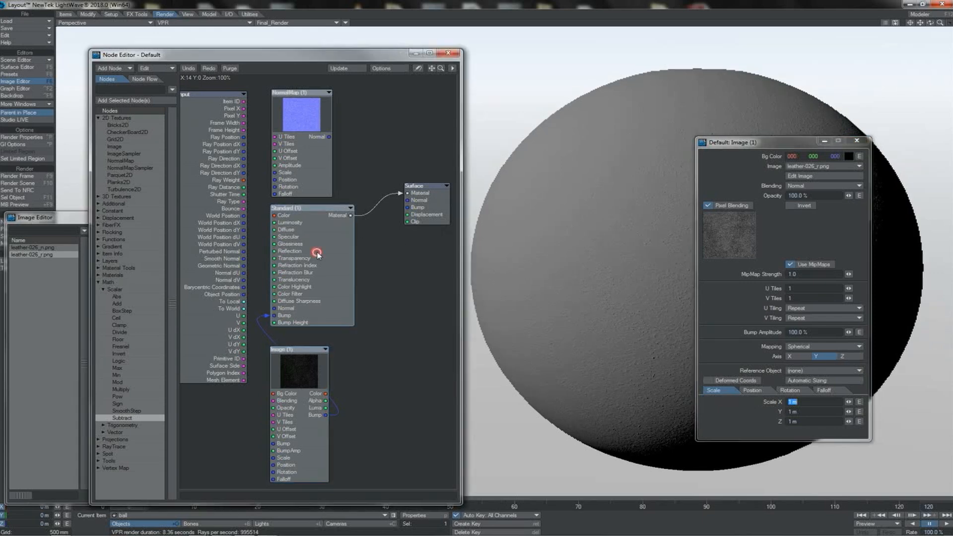
{"action": "left_click", "coordinate": [613, 323]}
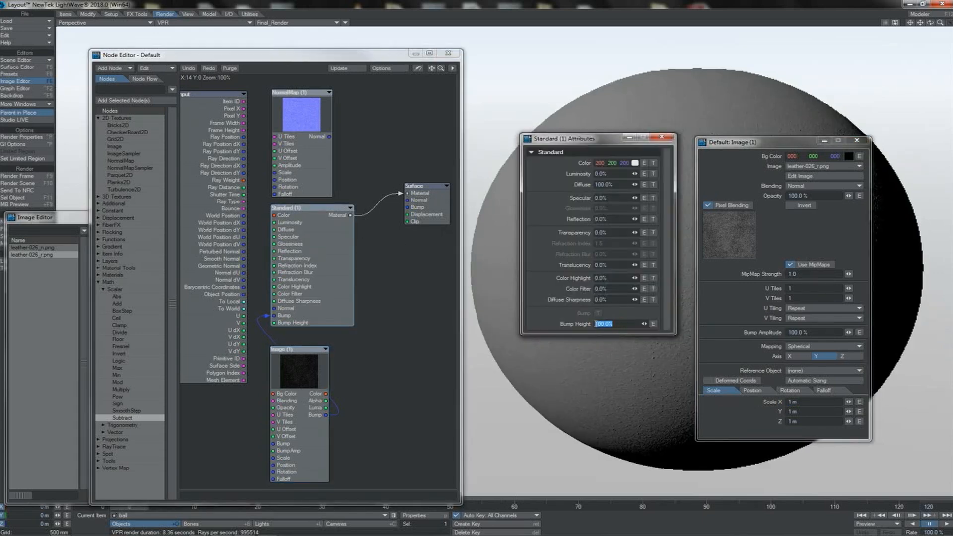
{"action": "type", "text": "200"}
{"action": "key", "text": "Tab"}
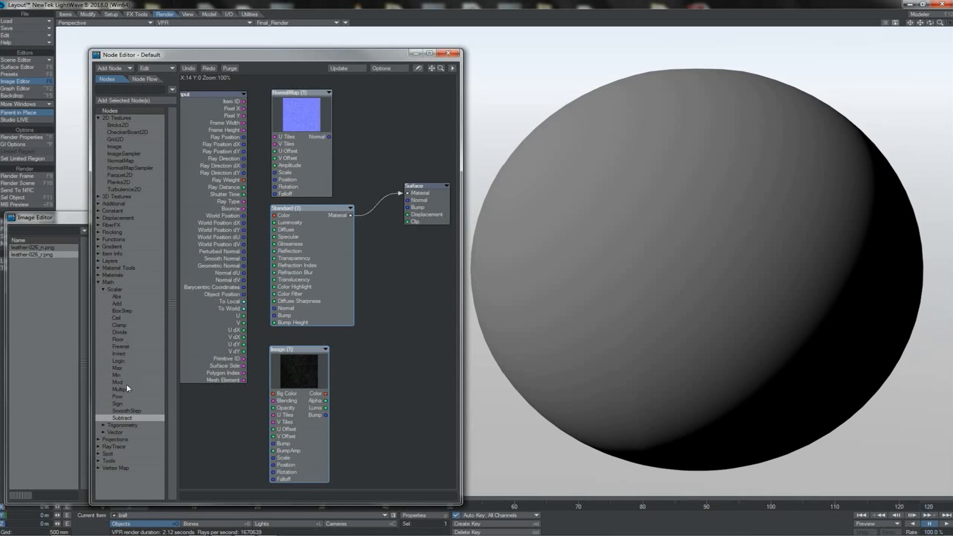
- Add a scalar Multiply math node to the free area of the node network beside the Standard node
{"action": "left_click_drag", "start_coordinate": [126, 391], "coordinate": [419, 304]}
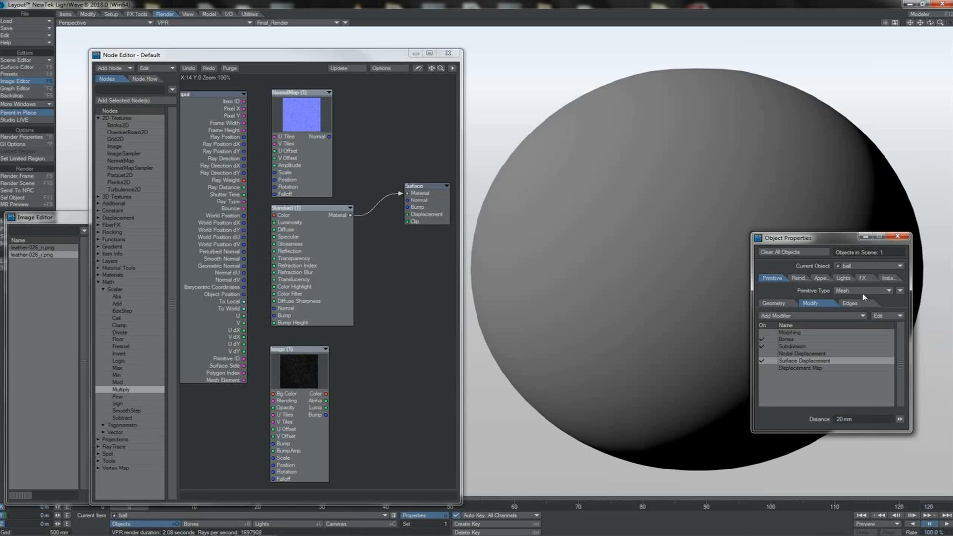
{"action": "left_click_drag", "start_coordinate": [300, 377], "coordinate": [307, 371]}
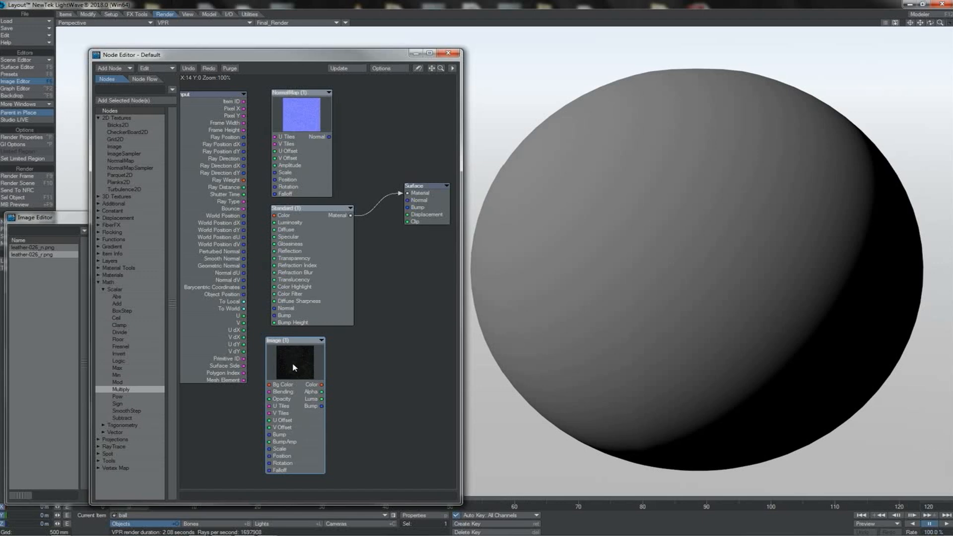
{"action": "left_click", "coordinate": [310, 130]}
{"action": "left_click_drag", "start_coordinate": [306, 129], "coordinate": [307, 123]}
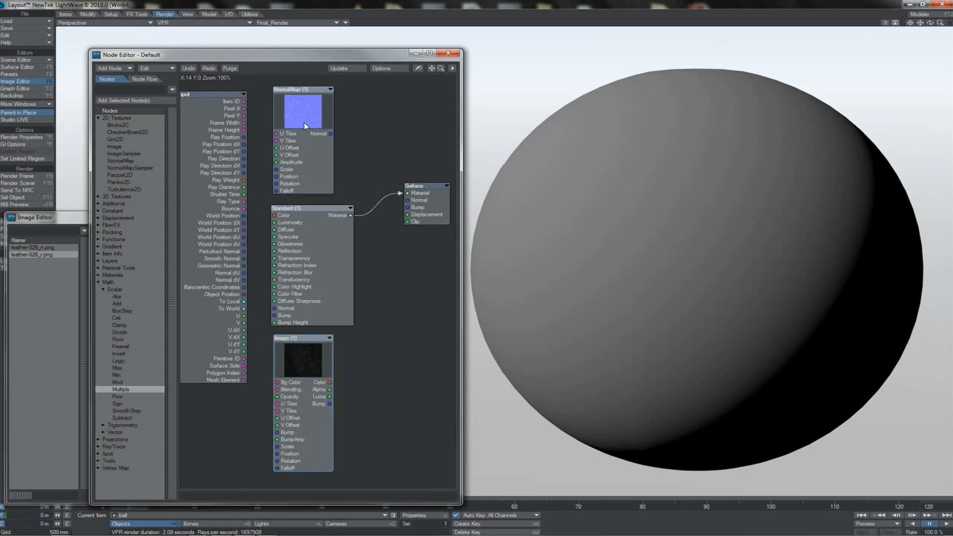
{"action": "left_click", "coordinate": [303, 122]}
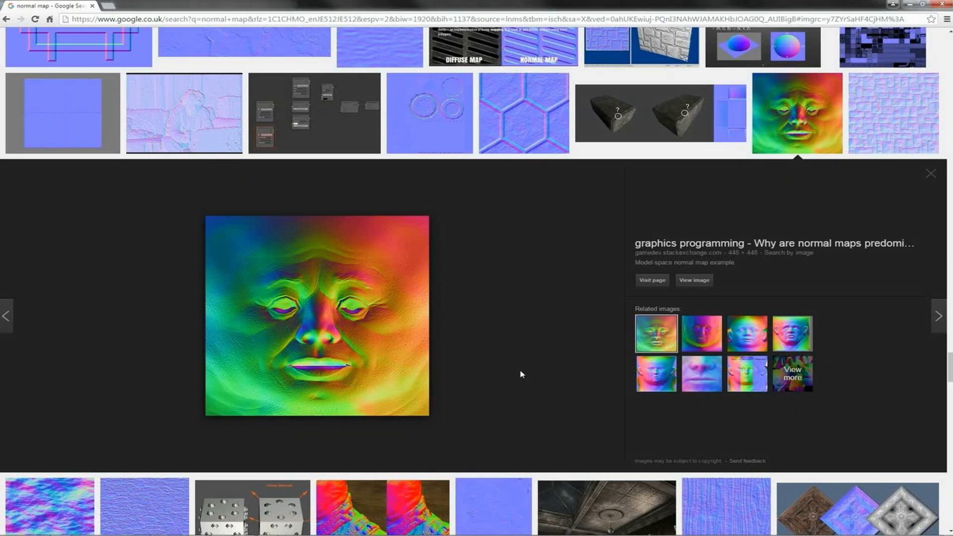
- Browse the normal map image search results in the web browser to compare blue tangent-space maps with multicoloured ones
{"action": "scroll", "coordinate": [521, 375], "scroll_direction": "up", "scroll_amount": 9}
{"action": "scroll", "coordinate": [378, 372], "scroll_direction": "down", "scroll_amount": 7}
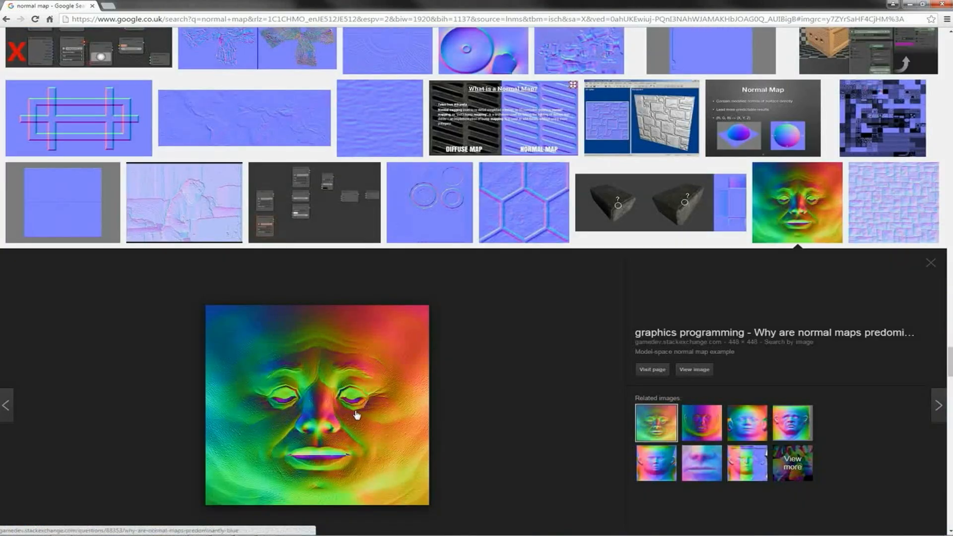
{"action": "scroll", "coordinate": [499, 352], "scroll_direction": "up", "scroll_amount": 8}
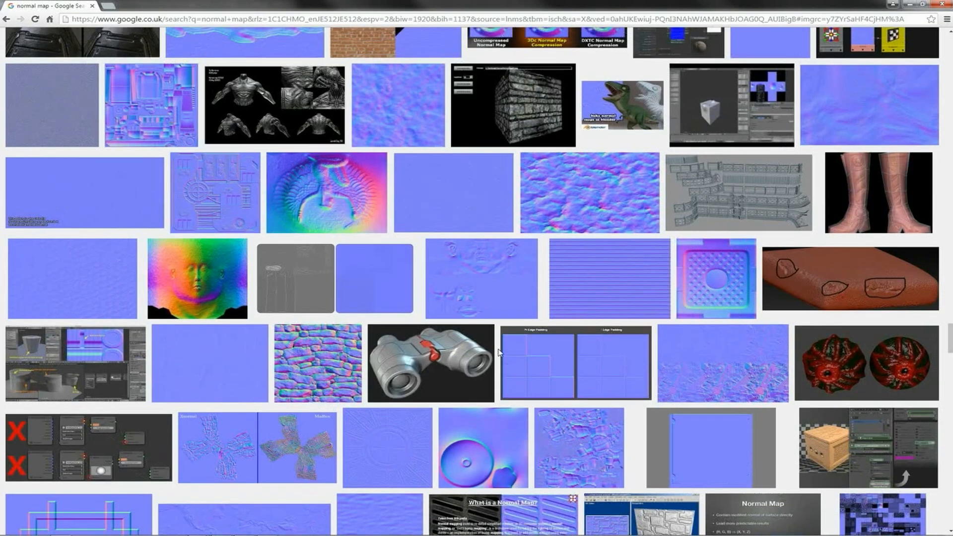
{"action": "scroll", "coordinate": [498, 351], "scroll_direction": "up", "scroll_amount": 6}
{"action": "left_click", "coordinate": [528, 236]}
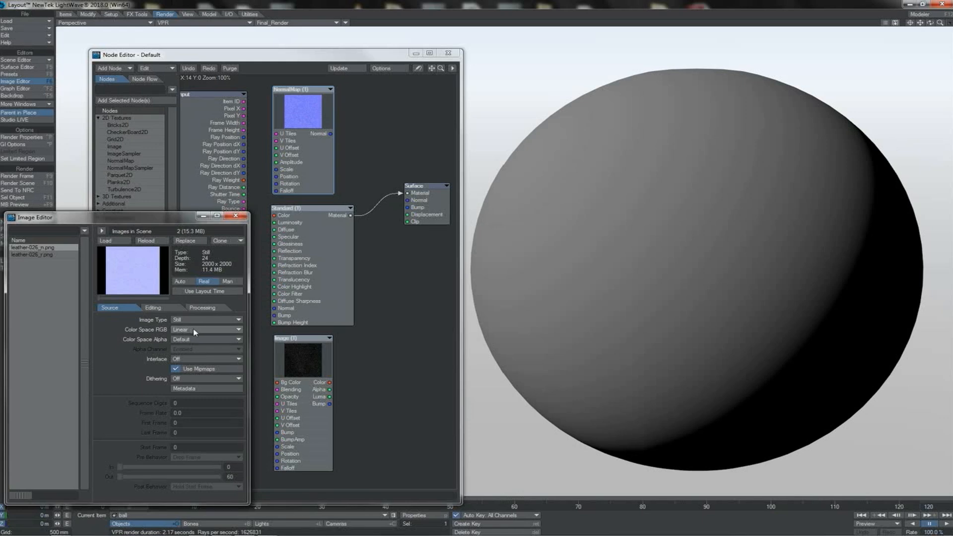
- Select leather-026_r.png in the Image Editor and connect the Image node's Bump output to the Surface node's Bump input
{"action": "left_click", "coordinate": [46, 256]}
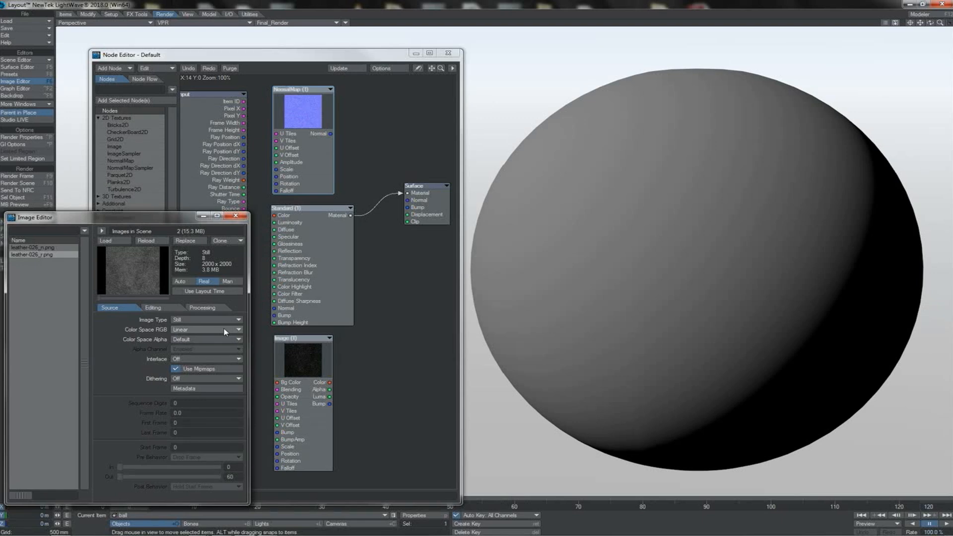
{"action": "left_click_drag", "start_coordinate": [329, 403], "coordinate": [407, 207]}
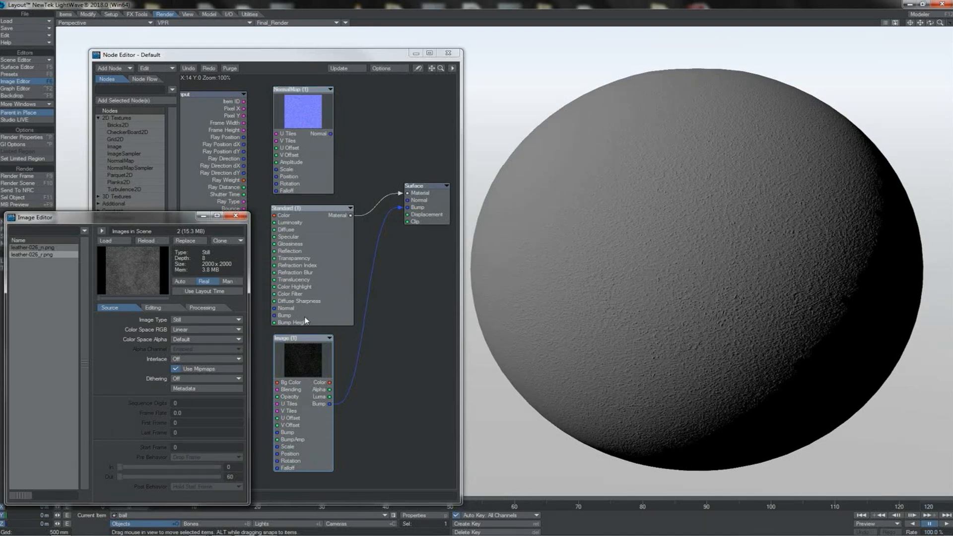
- Try sRGB as the RGB color space of leather-026_r.png and restore it to Linear
{"action": "left_click", "coordinate": [178, 331]}
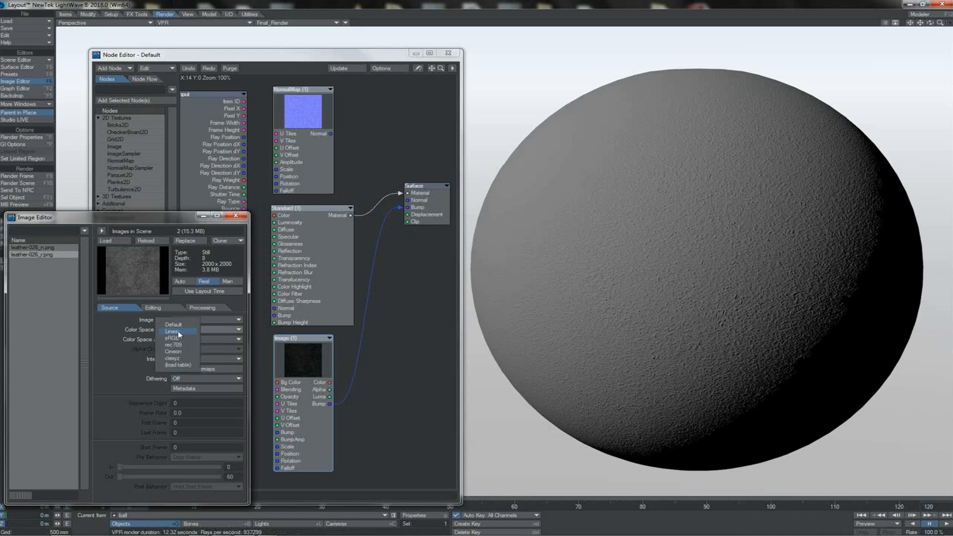
{"action": "left_click", "coordinate": [180, 339]}
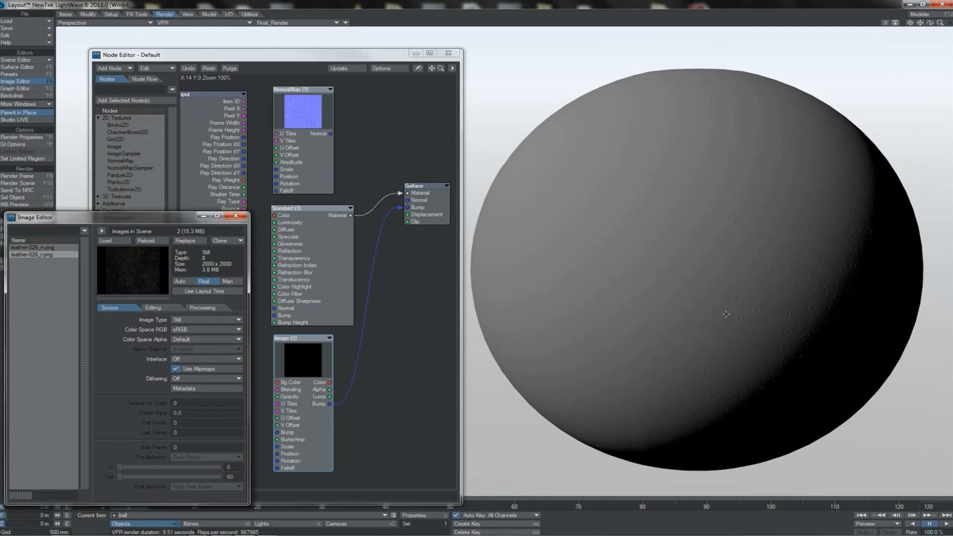
{"action": "left_click", "coordinate": [213, 329]}
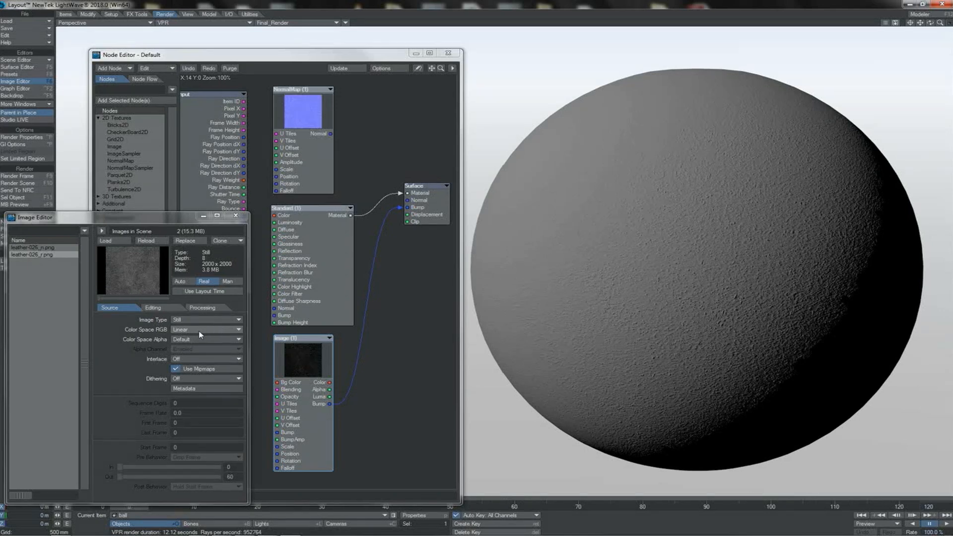
{"action": "left_click", "coordinate": [309, 180]}
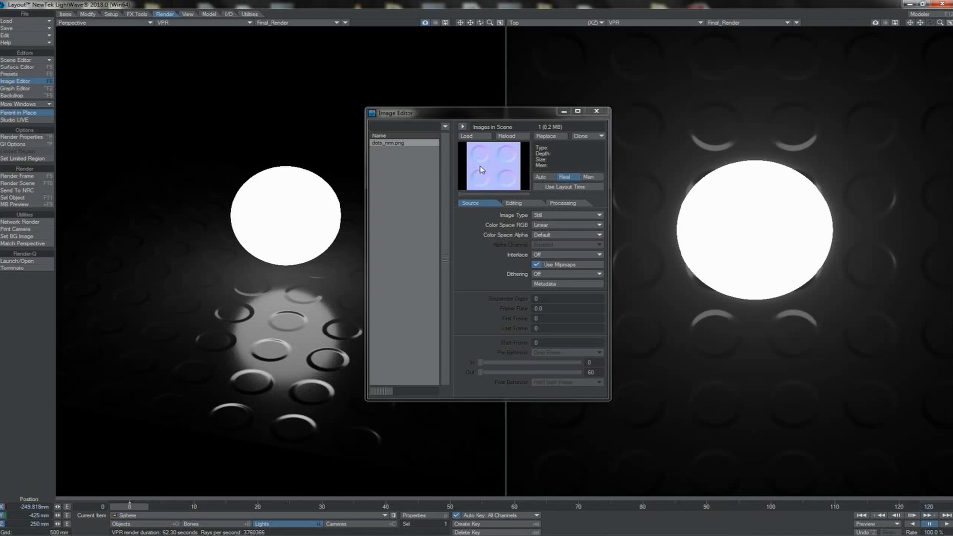
- Close the Image Editor, open the floor surface's NormalMap node settings and enable Invert X
{"action": "key", "text": "F6"}
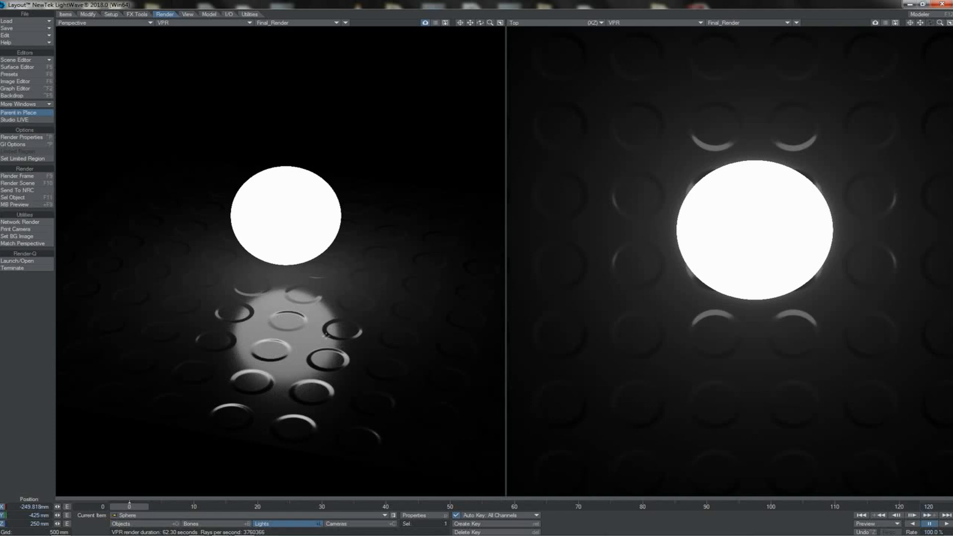
{"action": "left_click", "coordinate": [29, 67]}
{"action": "left_click_drag", "start_coordinate": [292, 189], "coordinate": [464, 116]}
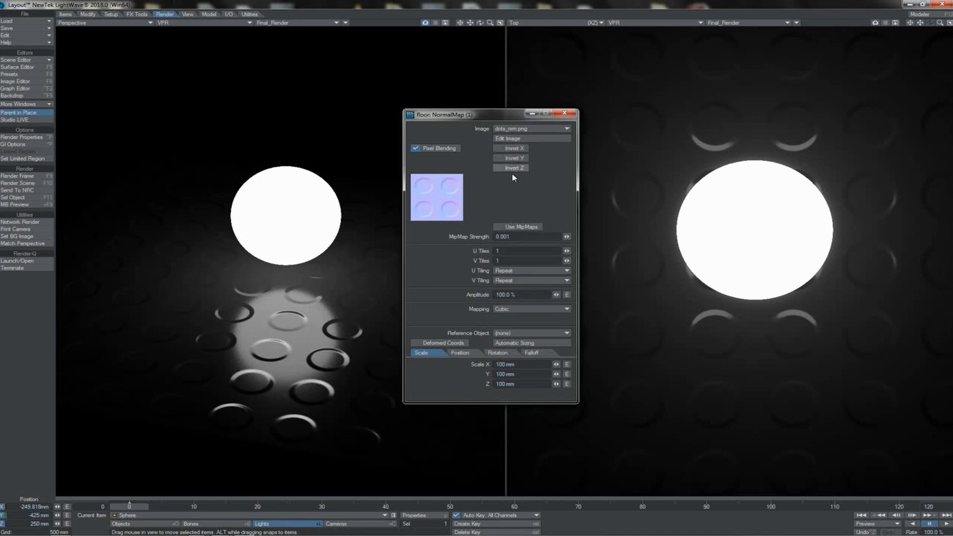
{"action": "left_click", "coordinate": [499, 148]}
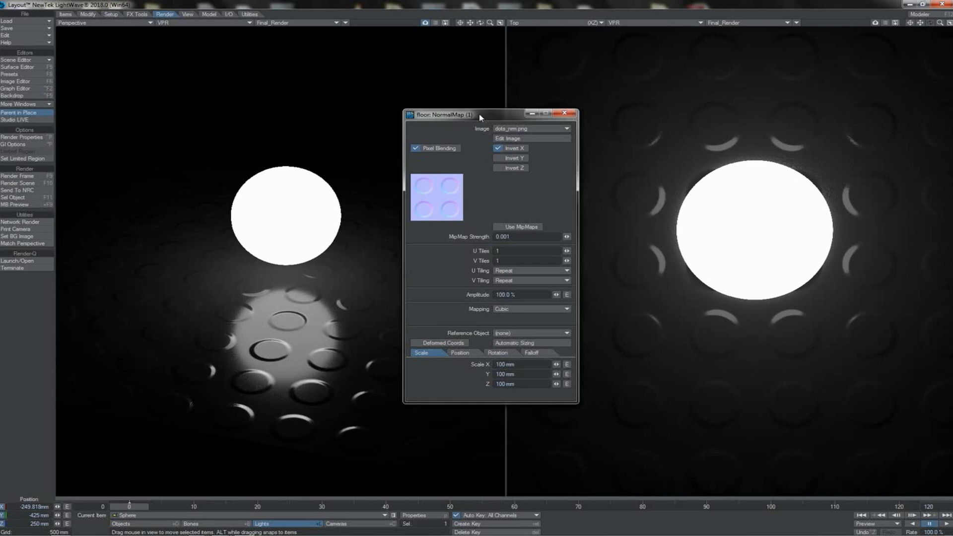
- Disable Invert X and enable Invert Y on the floor's normal map, keeping its settings window clear of the perspective render
{"action": "left_click_drag", "start_coordinate": [501, 120], "coordinate": [592, 110]}
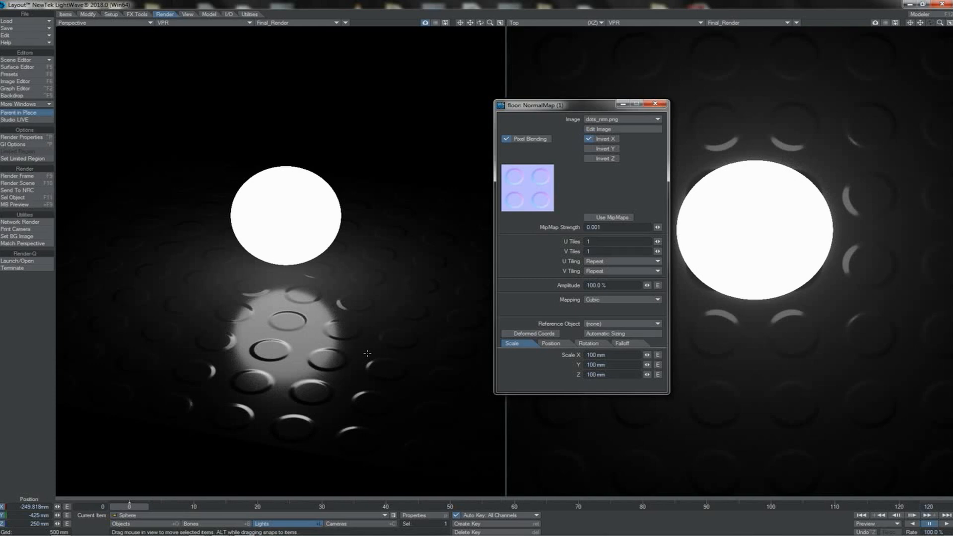
{"action": "left_click", "coordinate": [589, 140]}
{"action": "left_click", "coordinate": [589, 149]}
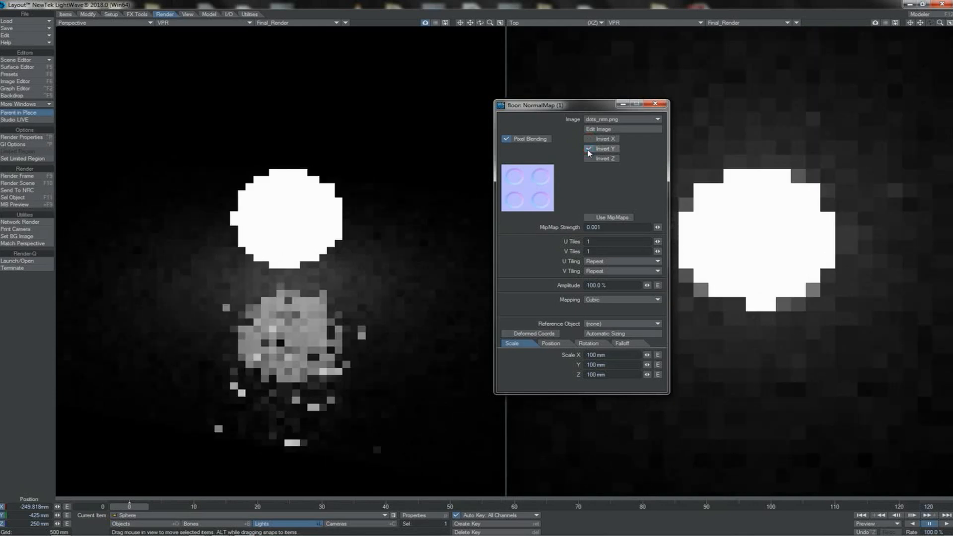
- Move the floor's NormalMap settings window off the sphere in the top render and enable Invert X
{"action": "left_click_drag", "start_coordinate": [571, 105], "coordinate": [508, 36]}
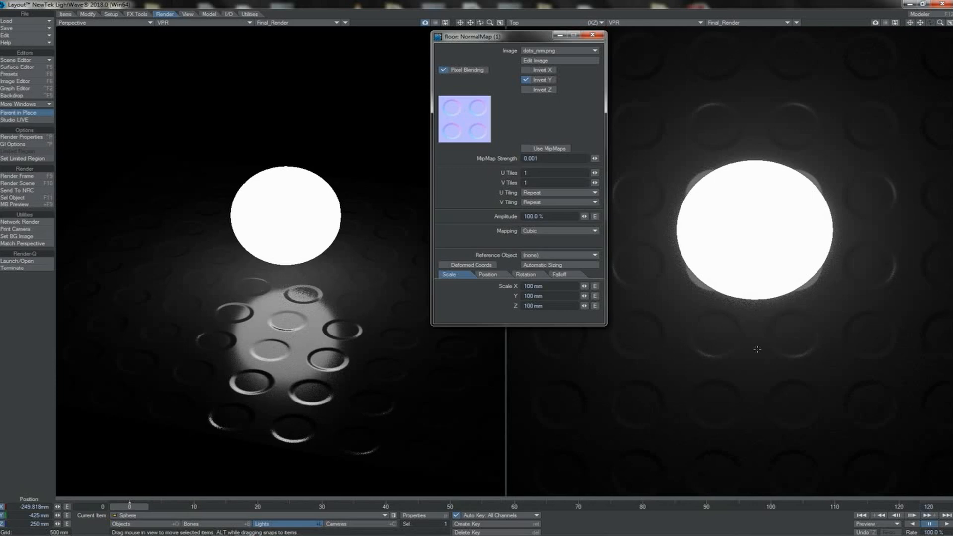
{"action": "left_click", "coordinate": [527, 70]}
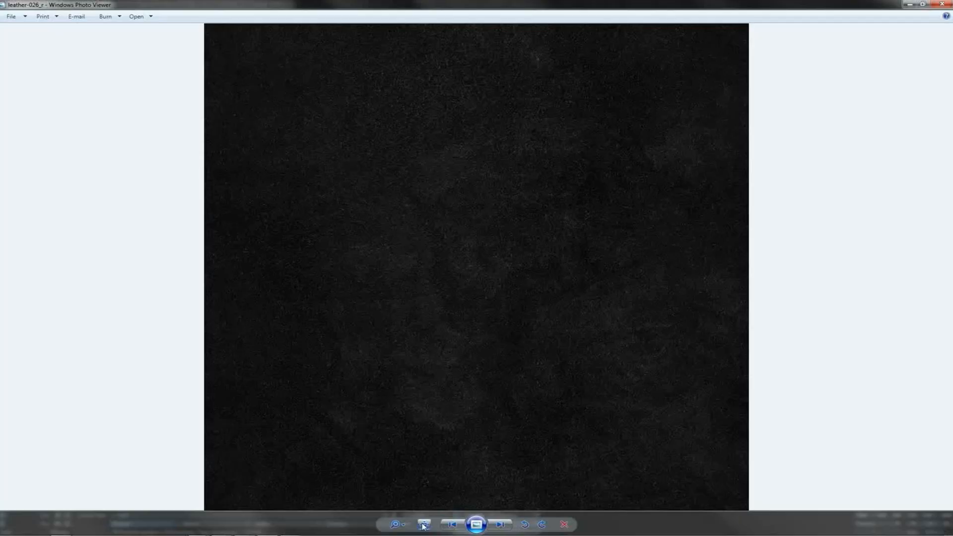
- View the leather-026_r image at actual size in Windows Photo Viewer
{"action": "left_click", "coordinate": [423, 525]}
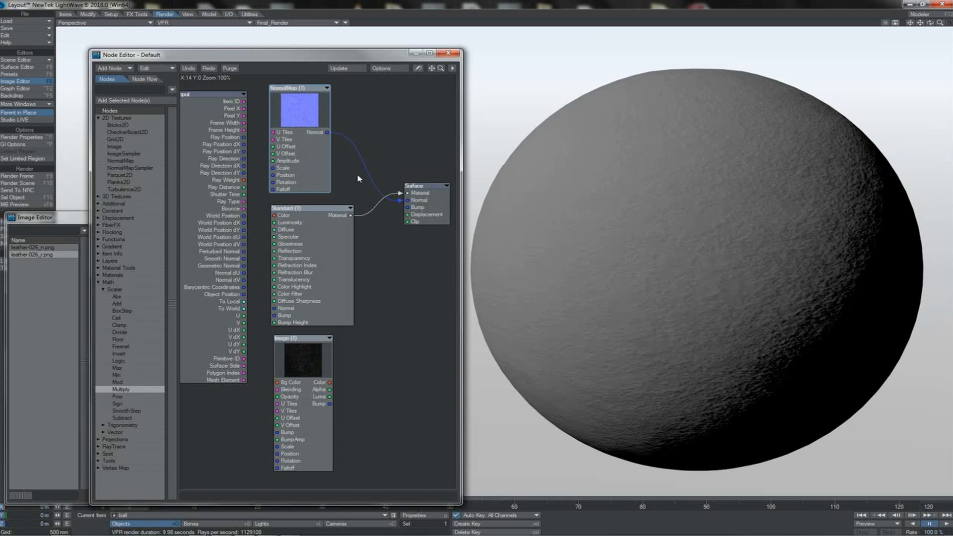
- Drive the surface's bump from the Image node's Bump output instead of the normal map, and raise the image's Bump Amplitude
{"action": "left_click_drag", "start_coordinate": [318, 173], "coordinate": [320, 175]}
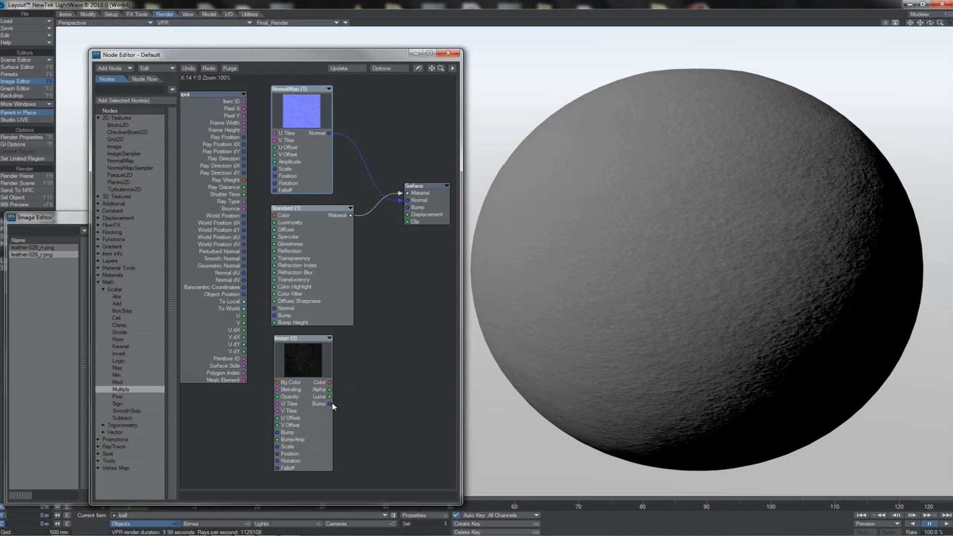
{"action": "left_click_drag", "start_coordinate": [330, 404], "coordinate": [407, 207]}
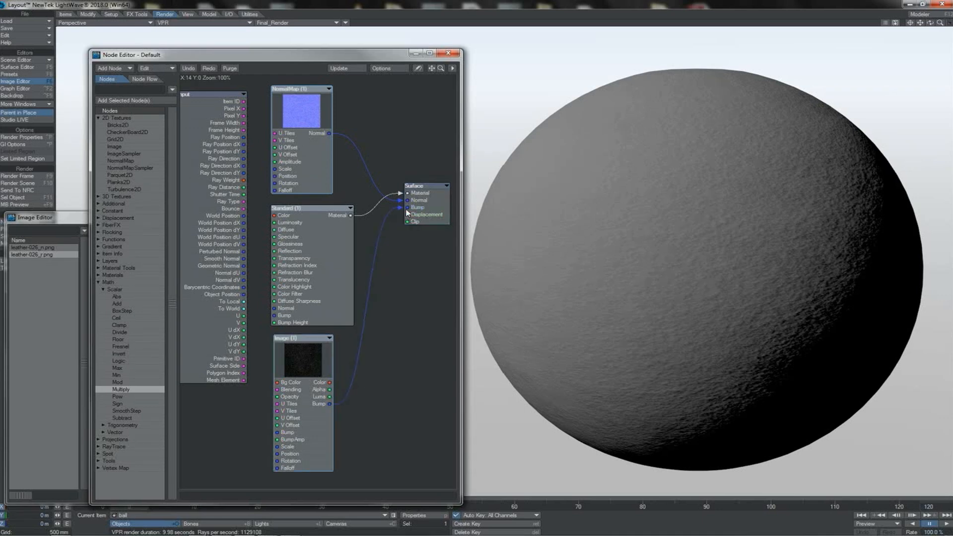
{"action": "double_click", "coordinate": [316, 379]}
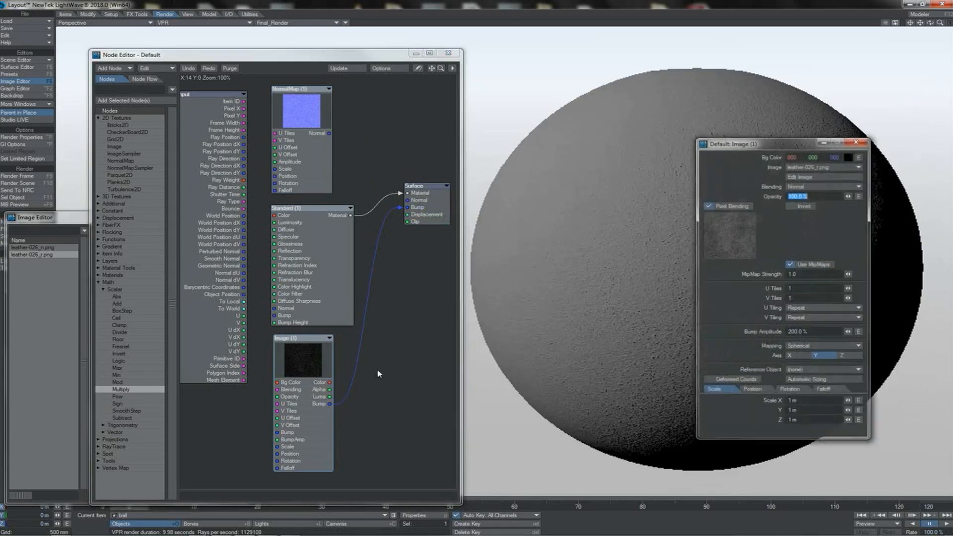
{"action": "left_click", "coordinate": [810, 332]}
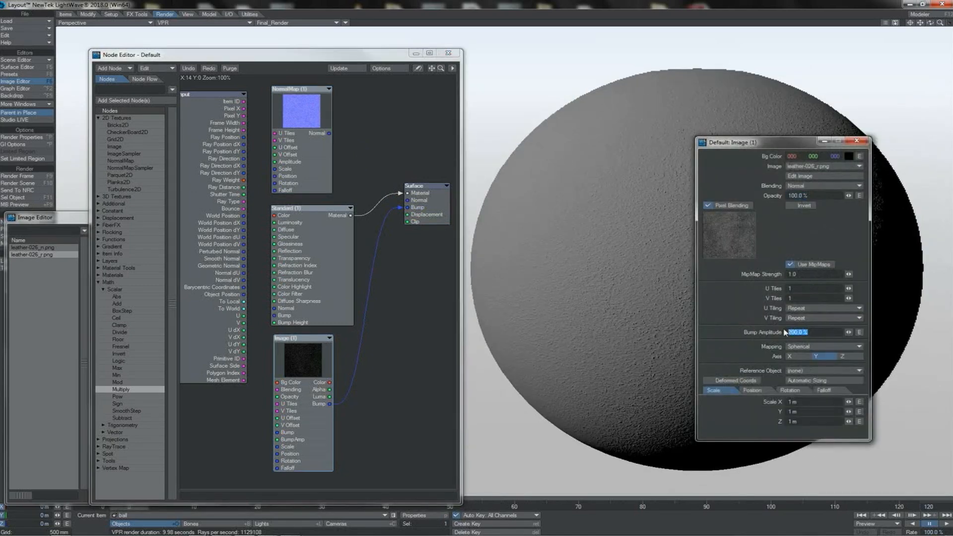
{"action": "type", "text": "4"}
{"action": "key", "text": "Return"}
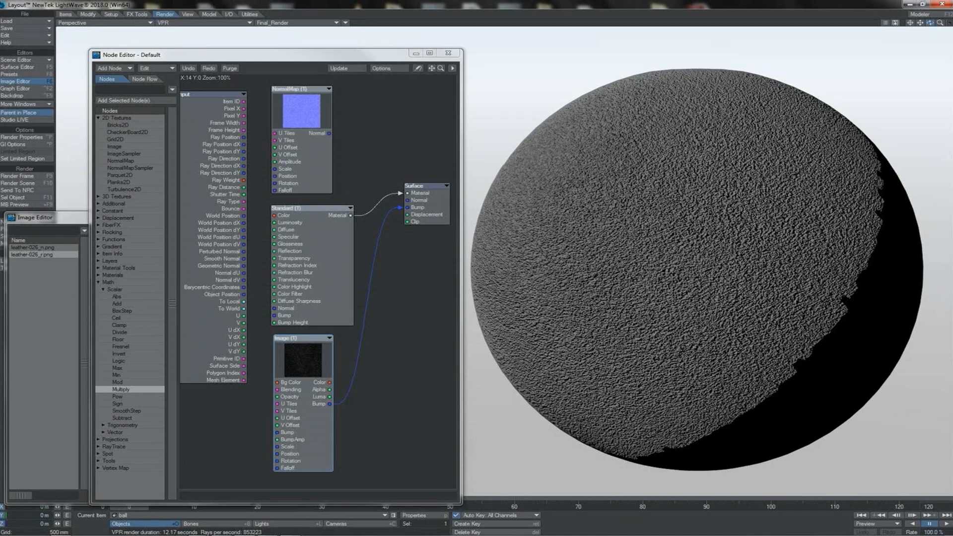
- Remove the bump connection and connect the Image node's Luma output to the Surface node's Displacement input
{"action": "left_click_drag", "start_coordinate": [931, 23], "coordinate": [931, 23]}
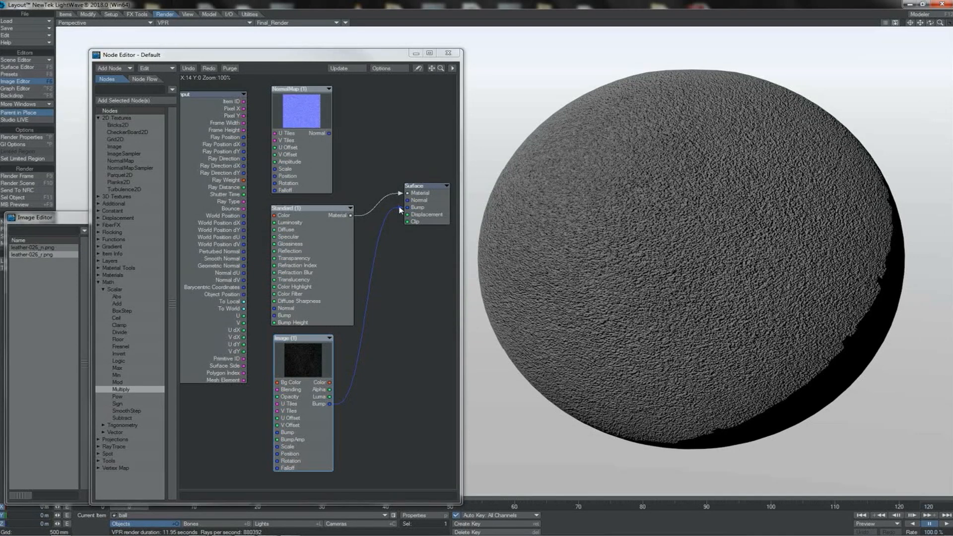
{"action": "mouse_move", "coordinate": [399, 208]}
{"action": "left_mouse_down"}
{"action": "mouse_move", "coordinate": [330, 401]}
{"action": "mouse_move", "coordinate": [379, 328]}
{"action": "mouse_move", "coordinate": [351, 405]}
{"action": "mouse_move", "coordinate": [327, 402]}
{"action": "mouse_move", "coordinate": [397, 308]}
{"action": "mouse_move", "coordinate": [414, 219]}
{"action": "left_mouse_up"}
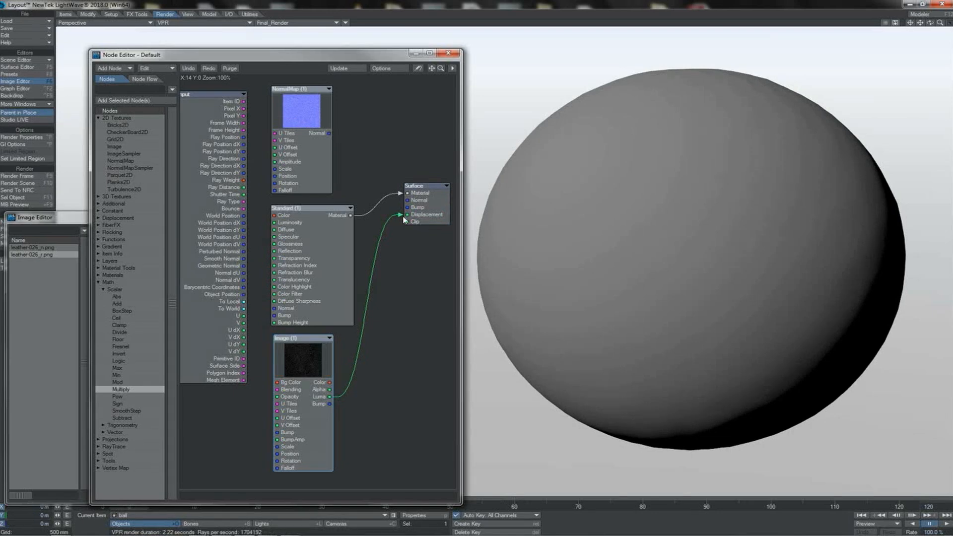
{"action": "left_click_drag", "start_coordinate": [407, 214], "coordinate": [400, 219]}
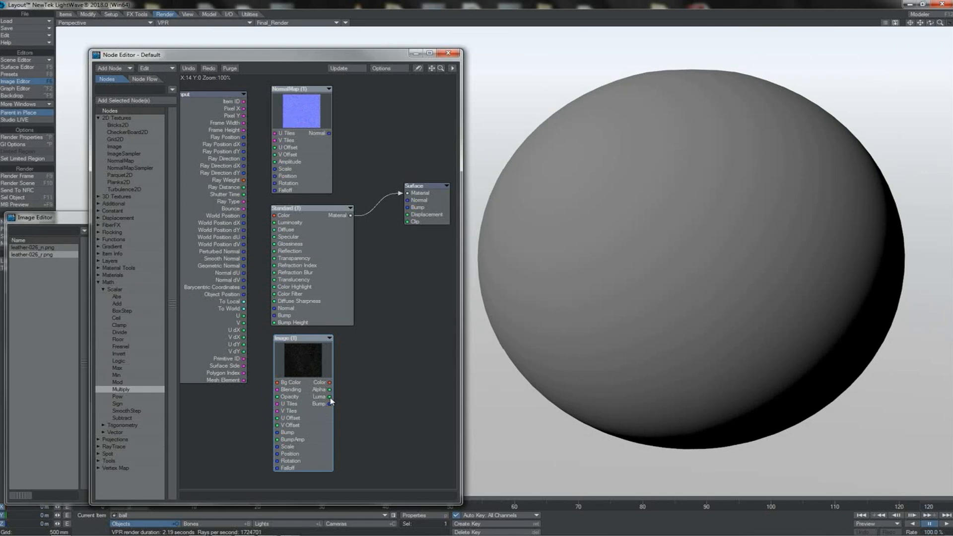
{"action": "left_click_drag", "start_coordinate": [330, 401], "coordinate": [407, 214]}
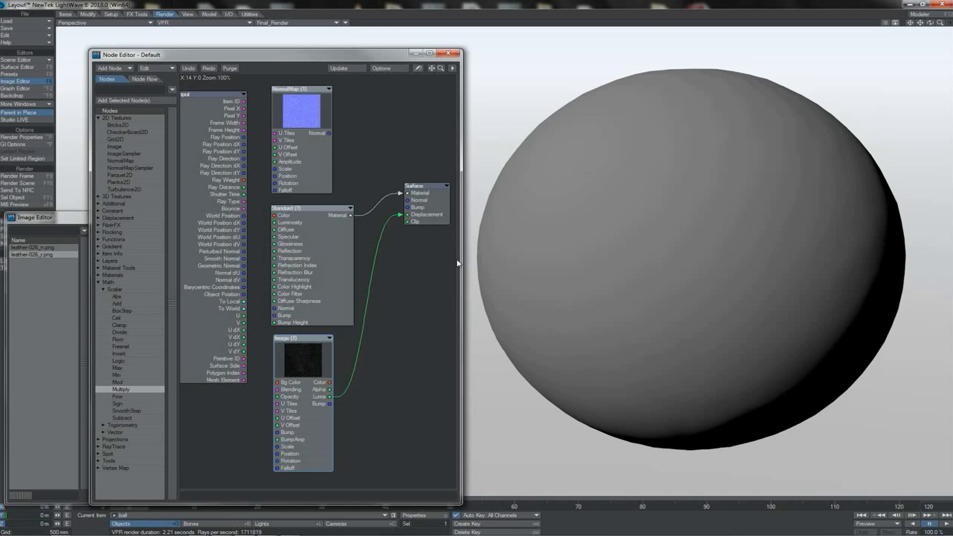
- Display the ball as Textured Shaded Solid Wireframe and toggle its Surface Displacement modifier off and back on in Object Properties
{"action": "left_click", "coordinate": [203, 22]}
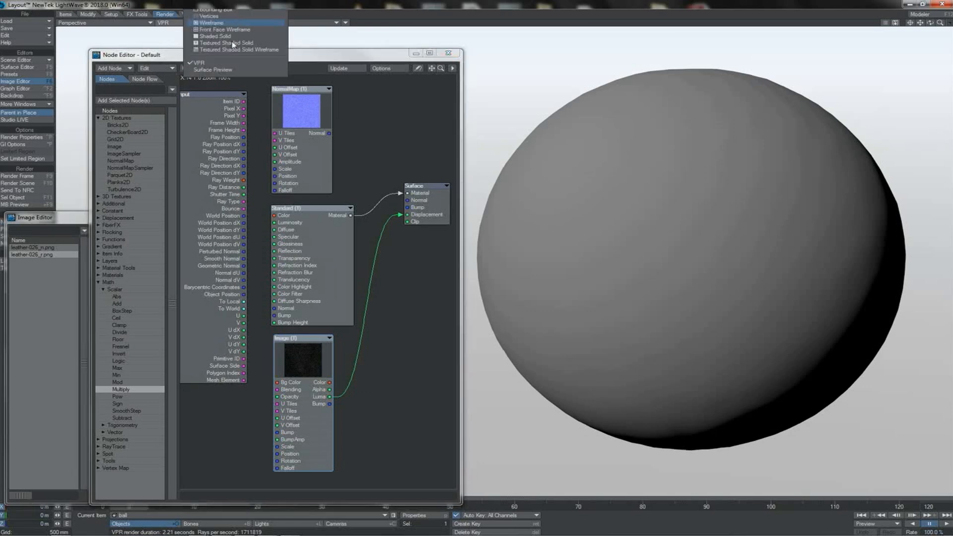
{"action": "left_click", "coordinate": [231, 49]}
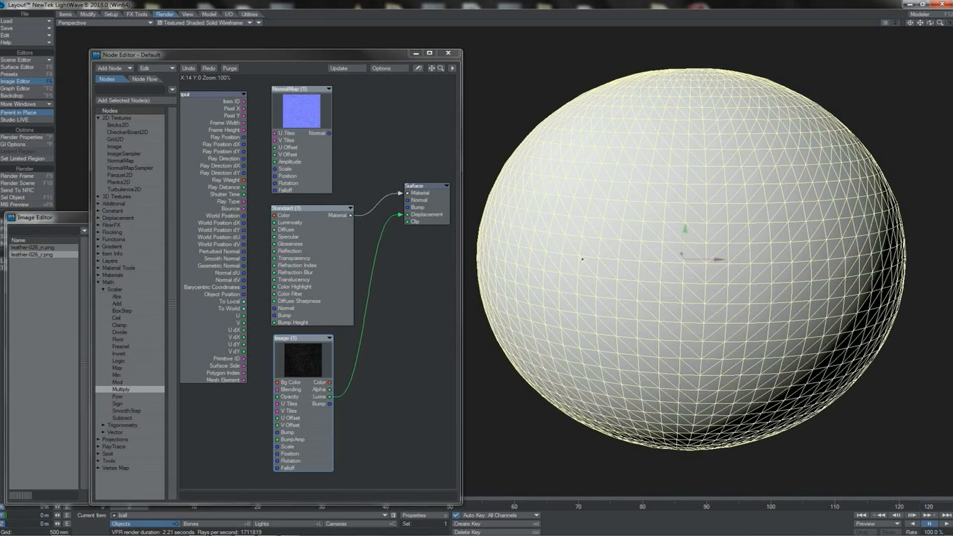
{"action": "left_click", "coordinate": [417, 516]}
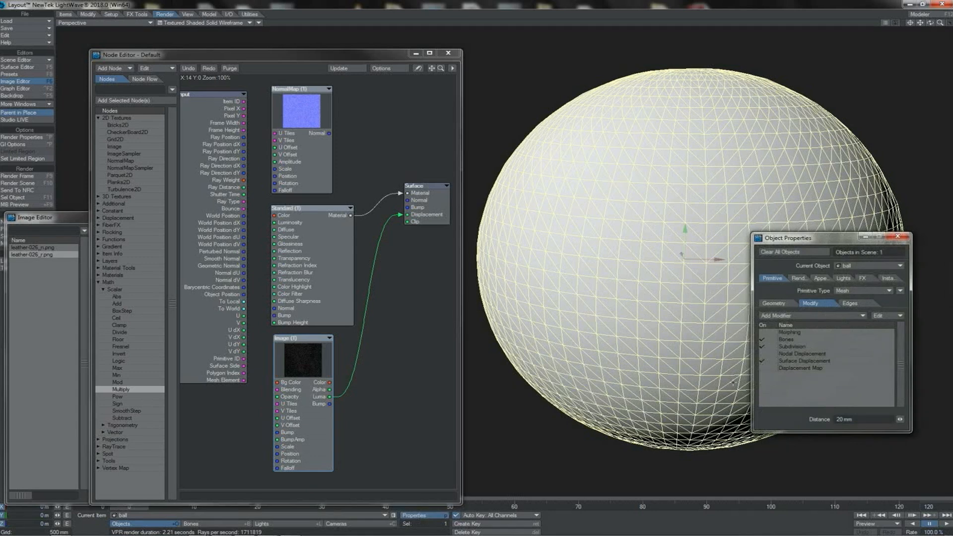
{"action": "left_click", "coordinate": [798, 362]}
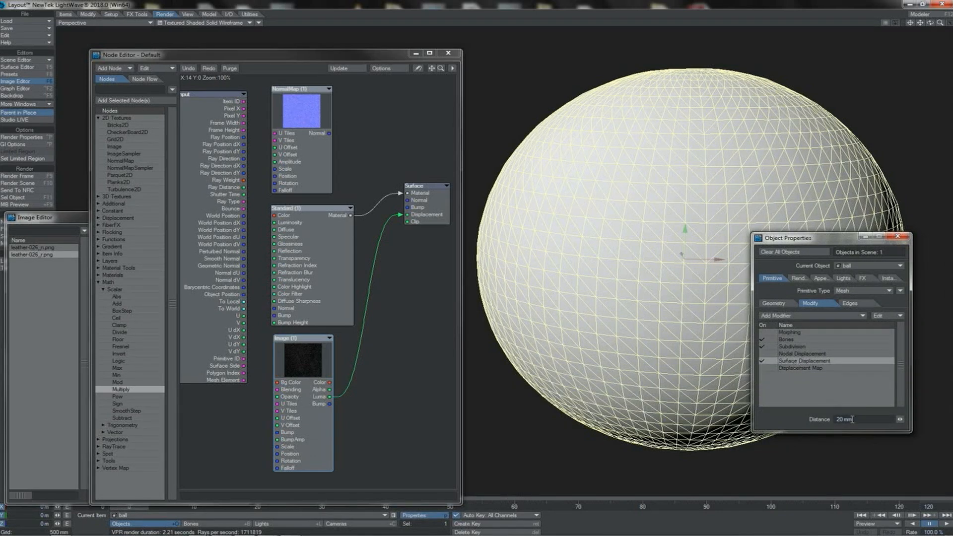
{"action": "left_click", "coordinate": [763, 362]}
{"action": "left_click", "coordinate": [763, 362]}
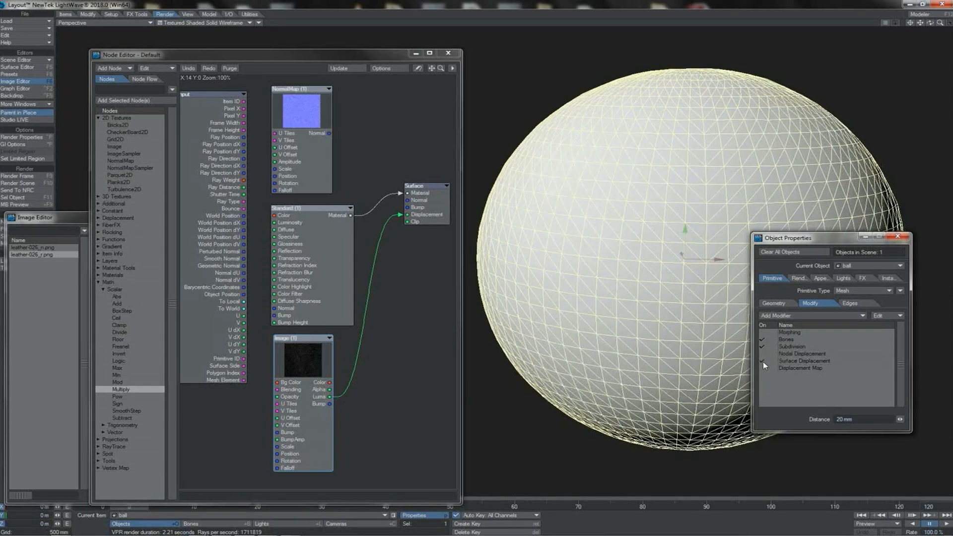
{"action": "left_click", "coordinate": [764, 363]}
- Connect the Image node's Color output to the Standard node's Color input and compare Shaded Solid with Textured Shaded Solid Wireframe display
{"action": "left_click_drag", "start_coordinate": [315, 376], "coordinate": [284, 220]}
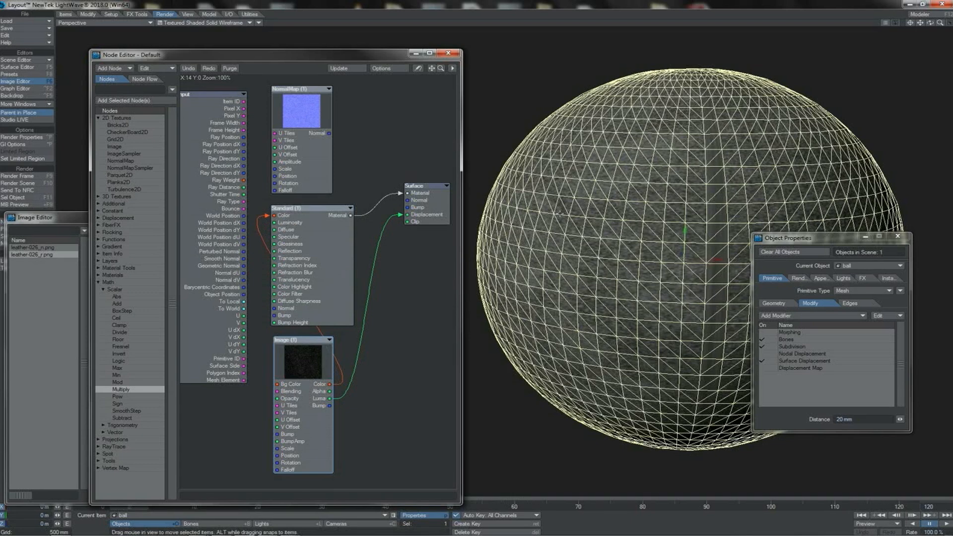
{"action": "left_click", "coordinate": [205, 23]}
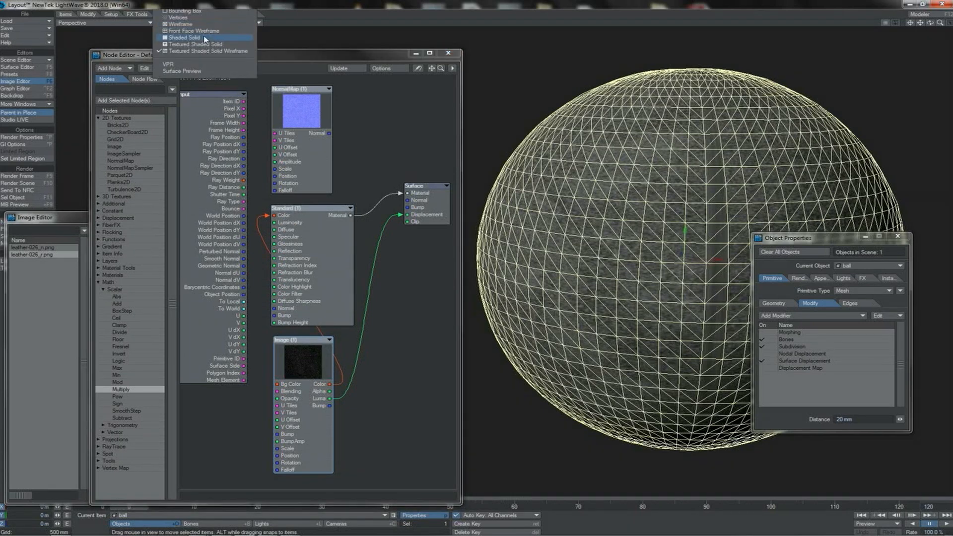
{"action": "left_click", "coordinate": [205, 38]}
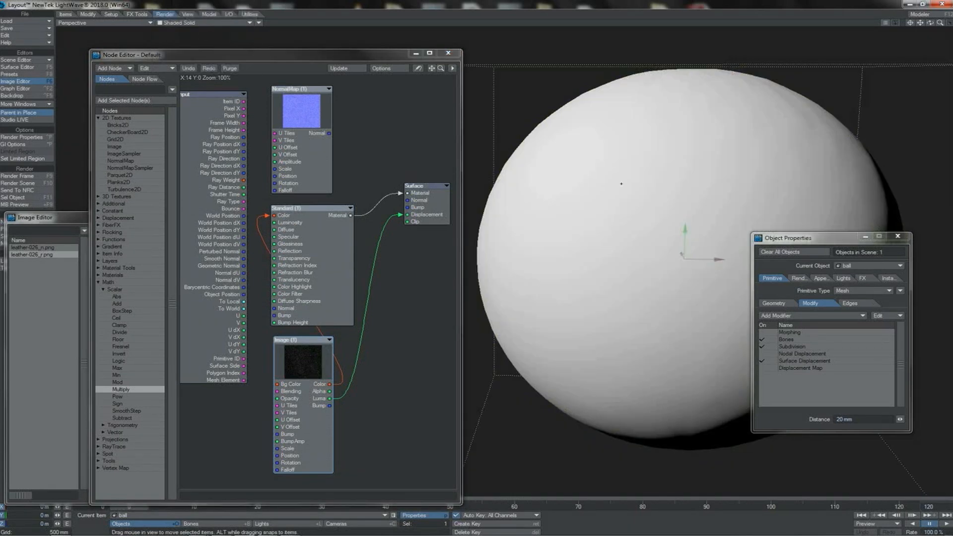
{"action": "left_click", "coordinate": [203, 23]}
{"action": "left_click", "coordinate": [201, 43]}
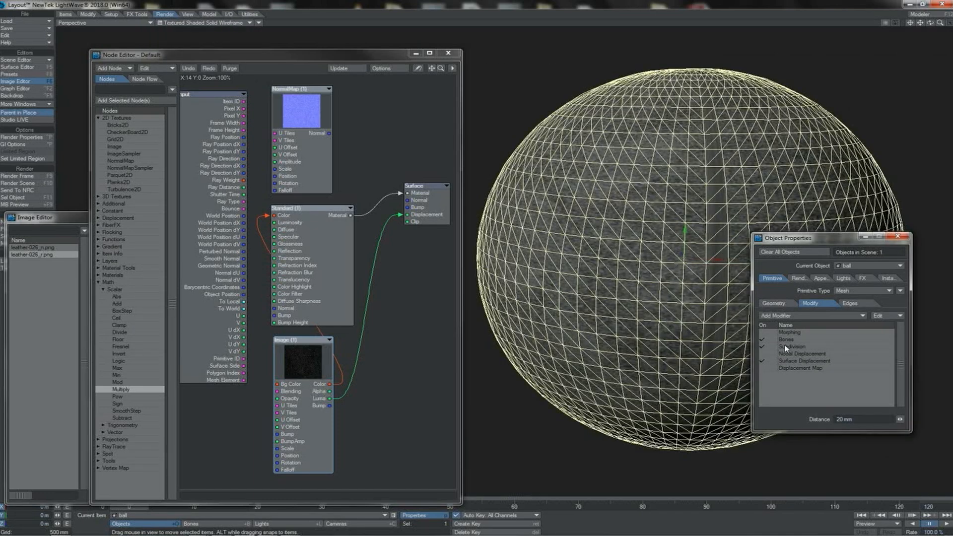
- Set the ball's Display SubPatch Level to 32 in its Subdivision settings and render the displaced ball in VPR
{"action": "left_click", "coordinate": [786, 347]}
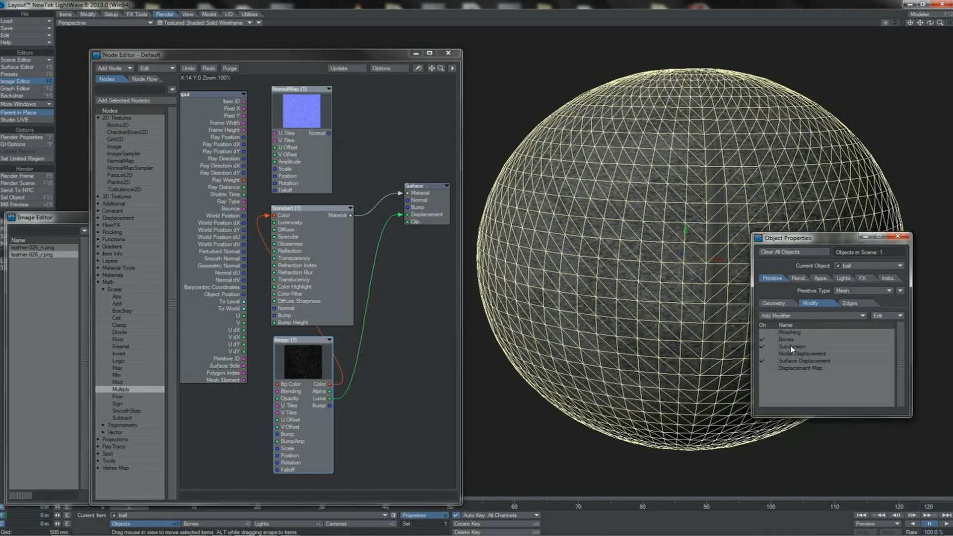
{"action": "left_click", "coordinate": [792, 347]}
{"action": "left_click", "coordinate": [791, 349]}
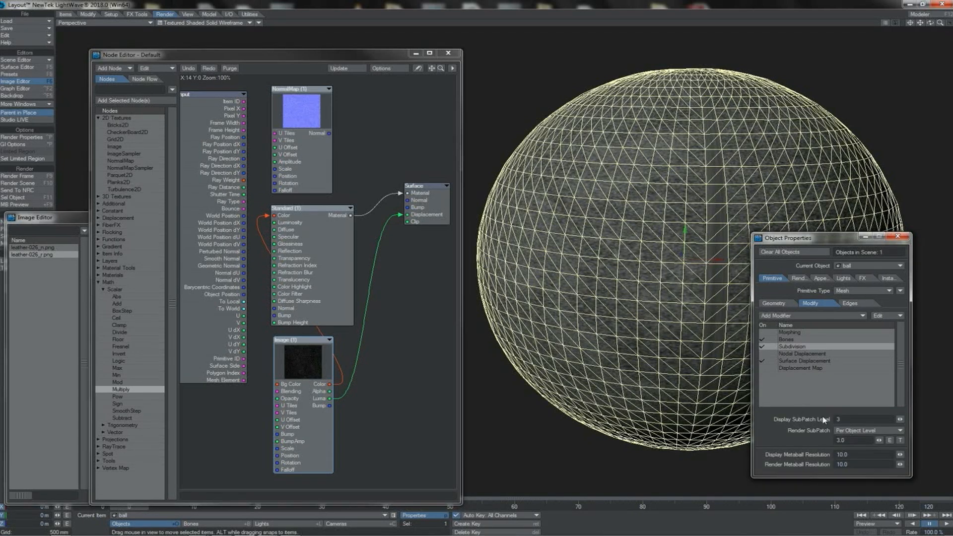
{"action": "left_click_drag", "start_coordinate": [845, 420], "coordinate": [824, 421]}
{"action": "type", "text": "32"}
{"action": "key", "text": "Return"}
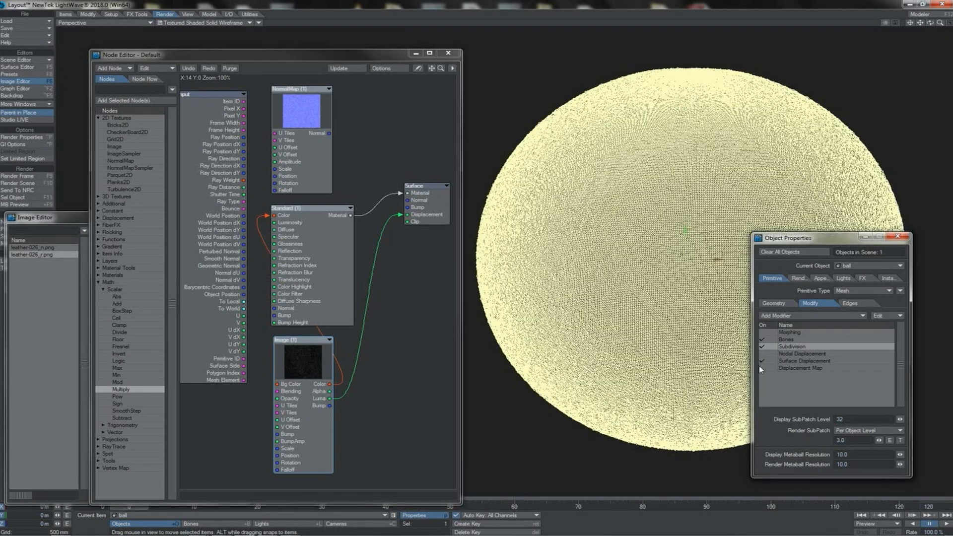
{"action": "left_click", "coordinate": [237, 25]}
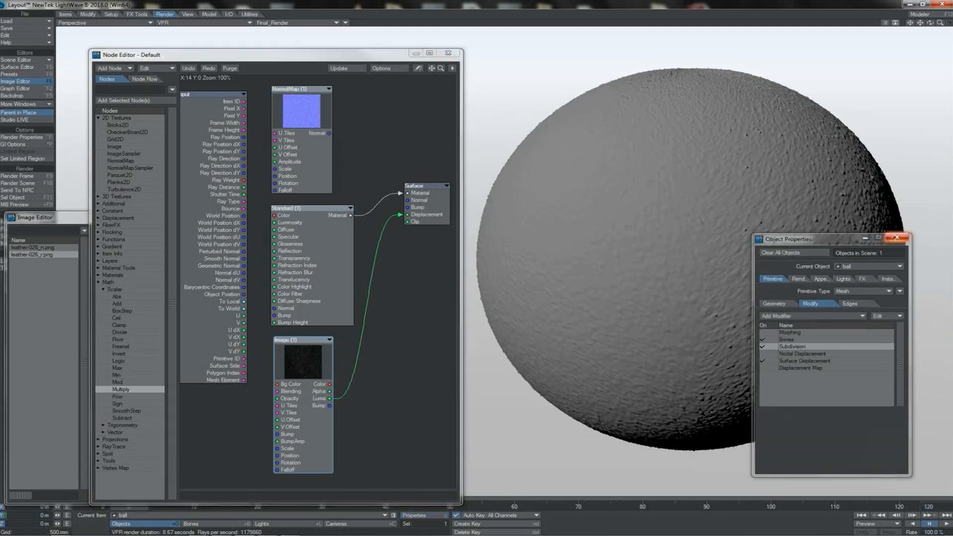
{"action": "left_click", "coordinate": [898, 236]}
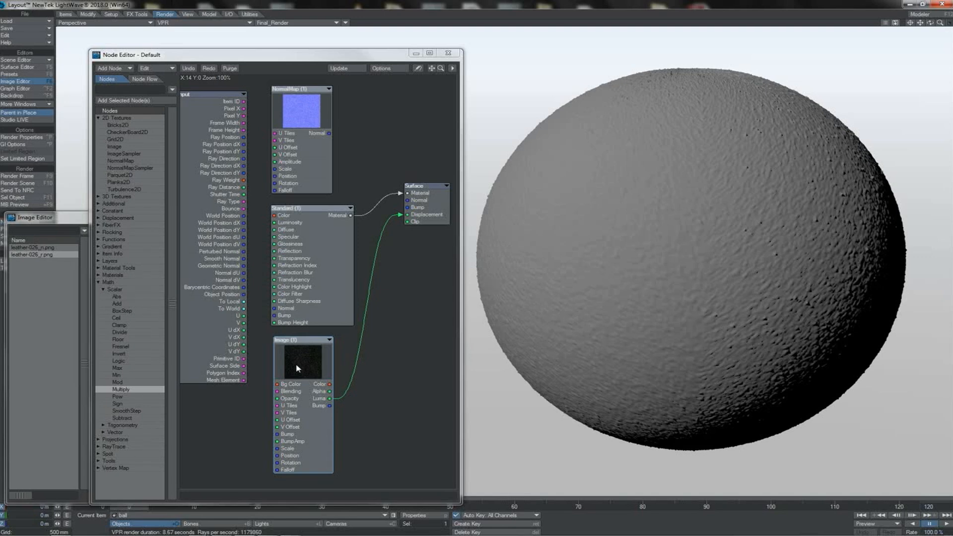
- Disconnect the Image node from the Surface node's Displacement input and add a white constant Color node
{"action": "left_click_drag", "start_coordinate": [298, 369], "coordinate": [307, 366]}
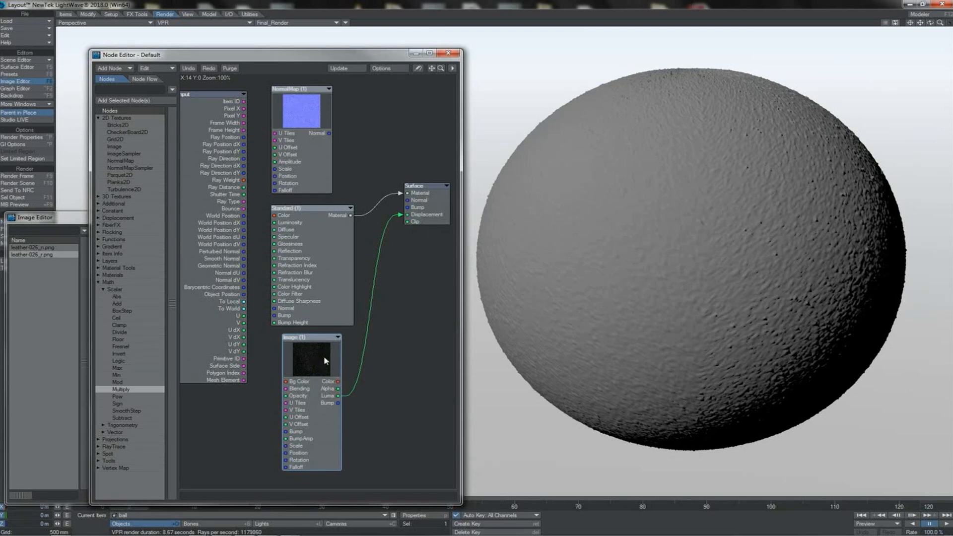
{"action": "left_click", "coordinate": [400, 215]}
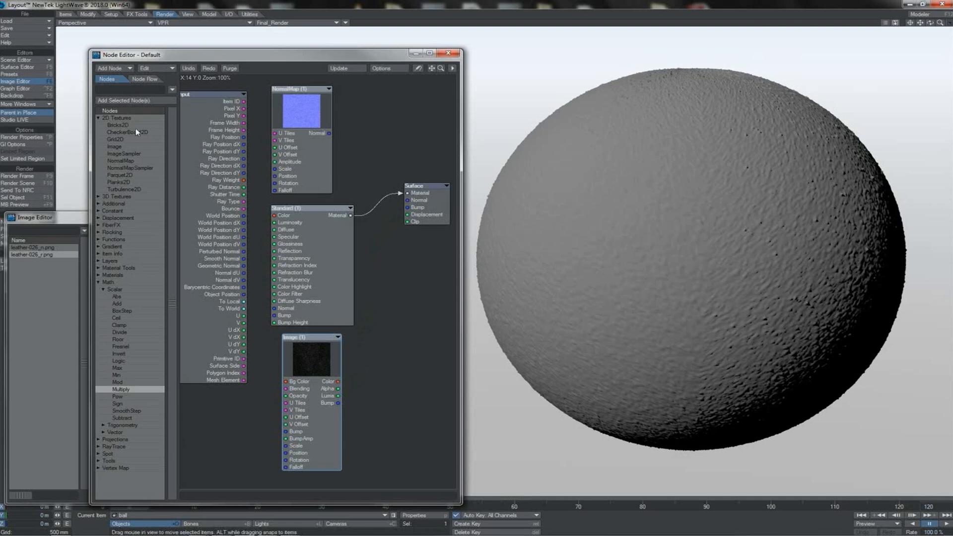
{"action": "left_click", "coordinate": [102, 212]}
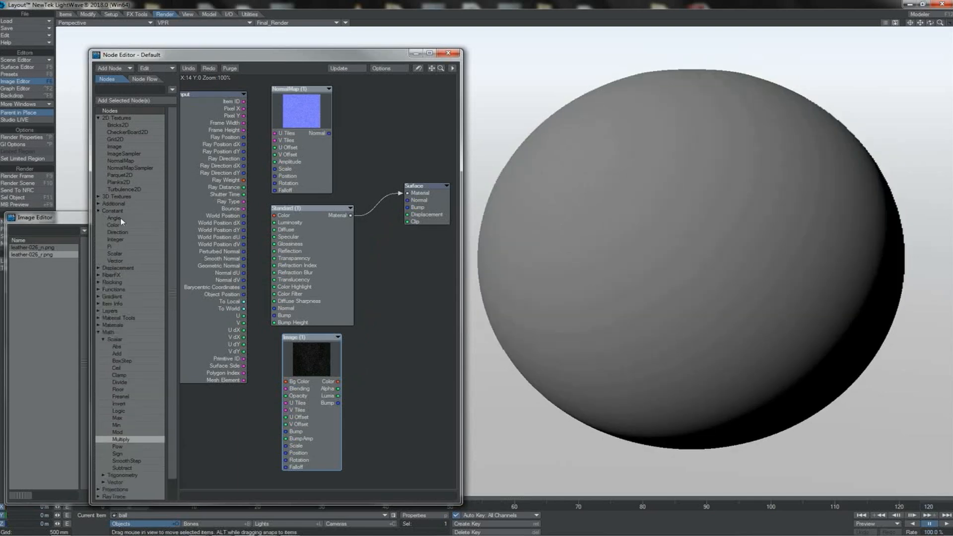
{"action": "double_click", "coordinate": [113, 225]}
{"action": "left_click", "coordinate": [849, 156]}
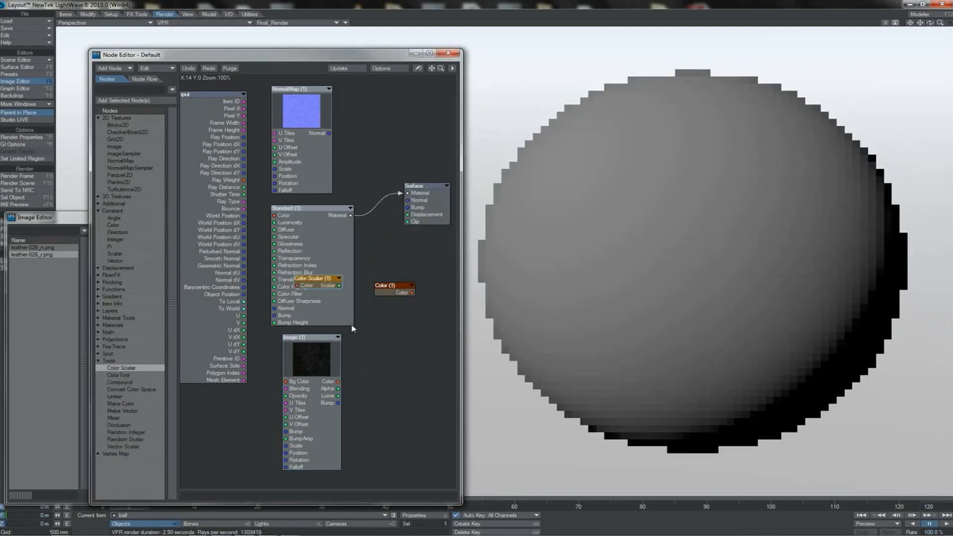
- Route the Color node through a Color Scalar node in Luma mode into the Surface node's Displacement input
{"action": "left_click_drag", "start_coordinate": [327, 278], "coordinate": [379, 319]}
{"action": "double_click", "coordinate": [394, 312]}
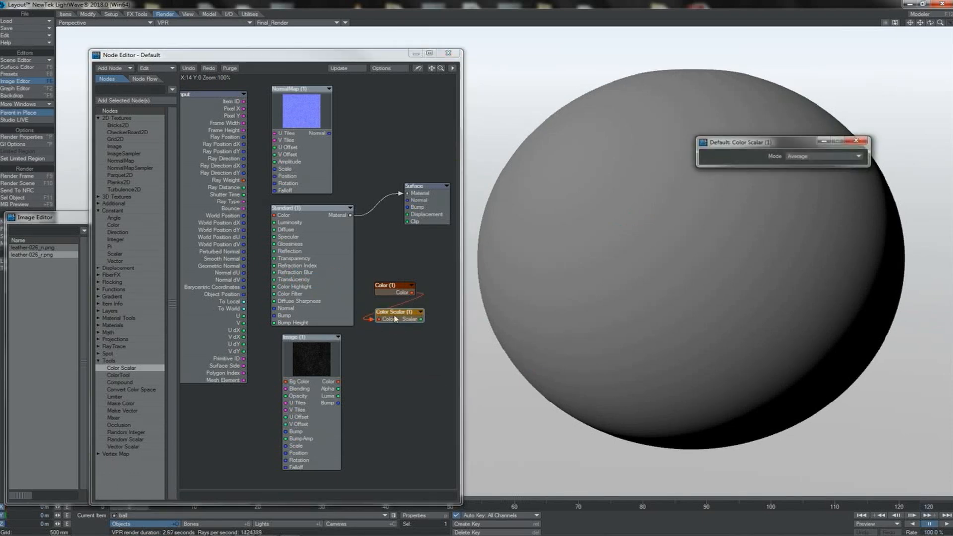
{"action": "left_click", "coordinate": [802, 157]}
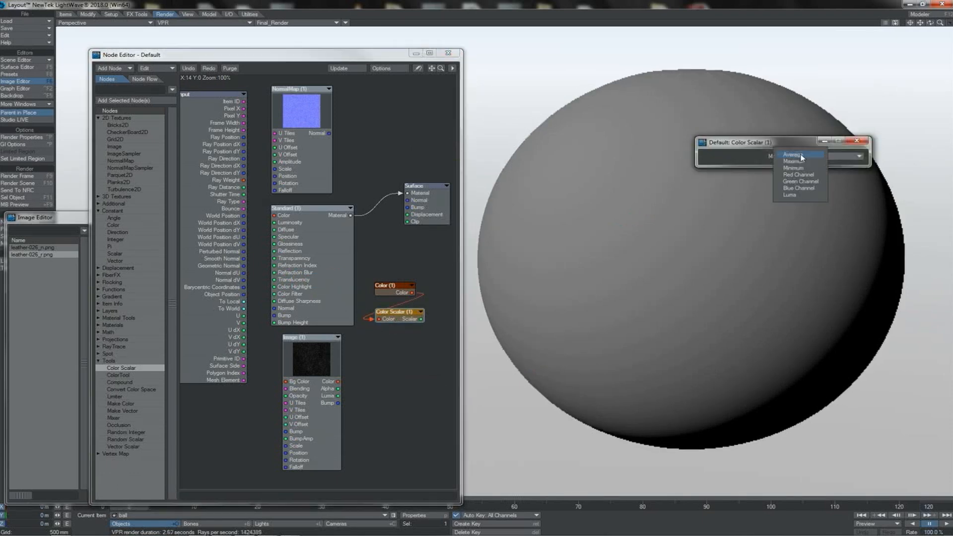
{"action": "left_click", "coordinate": [803, 196]}
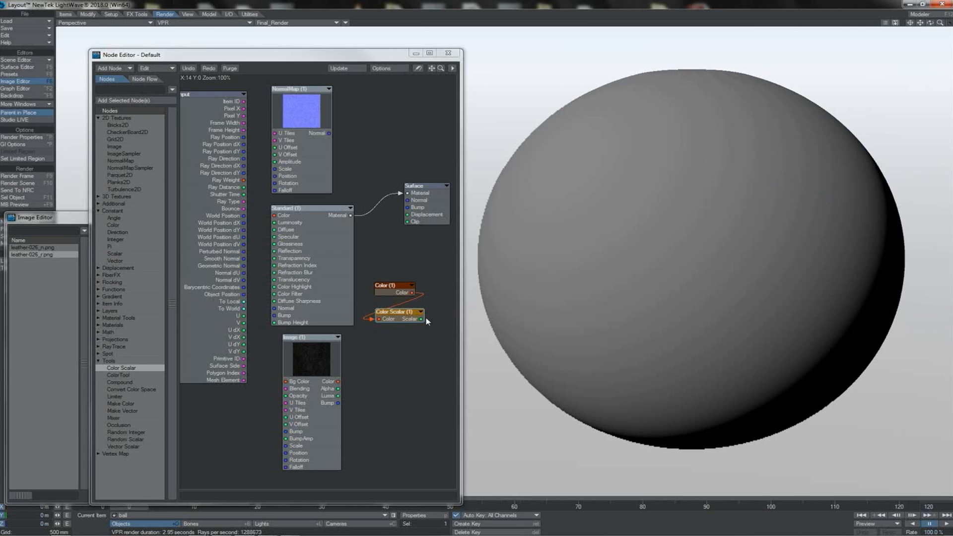
{"action": "left_click_drag", "start_coordinate": [421, 319], "coordinate": [407, 214]}
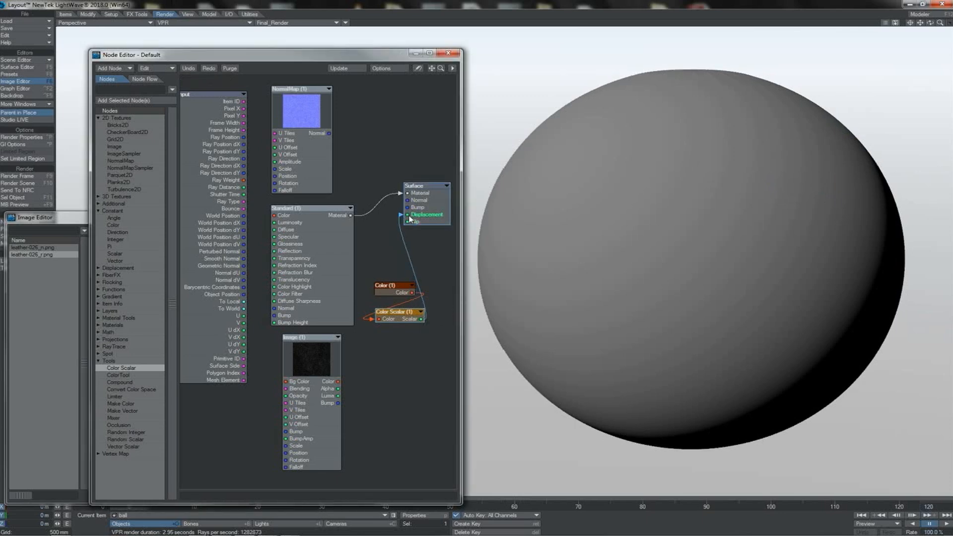
- Check the constant Color node's color value, and remove the Color and Color Scalar nodes from the network
{"action": "double_click", "coordinate": [390, 289]}
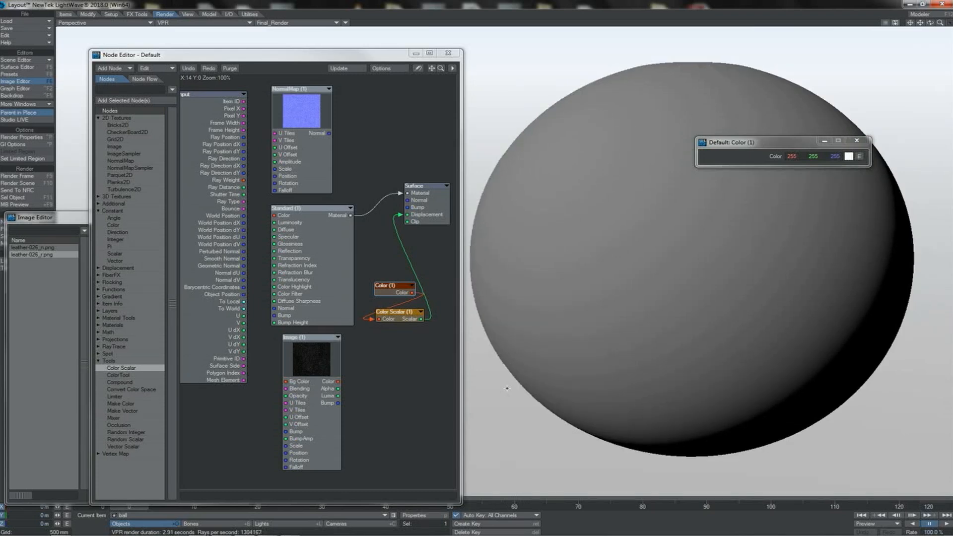
{"action": "left_click", "coordinate": [858, 143]}
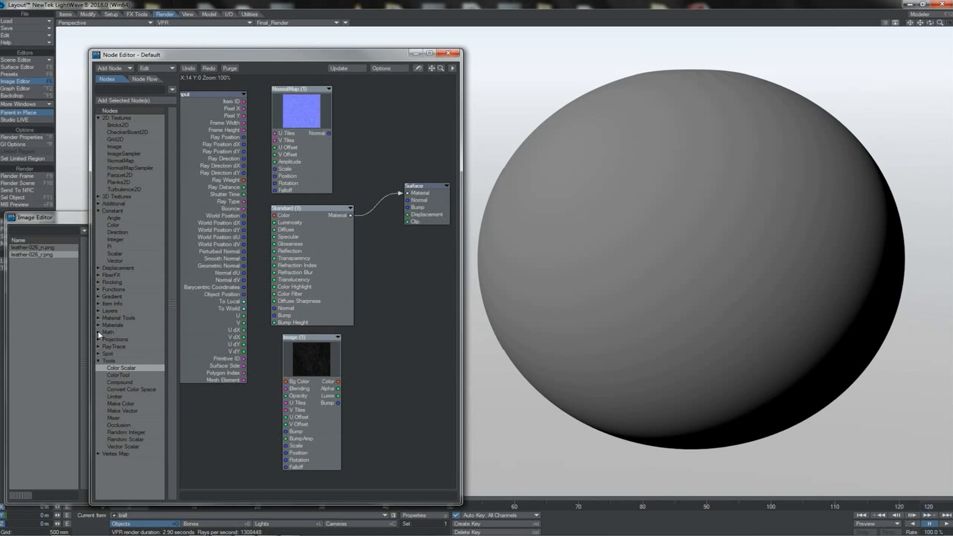
- Add a scalar Subtract math node and connect the Image node's Luma output to its A input
{"action": "left_click", "coordinate": [98, 332]}
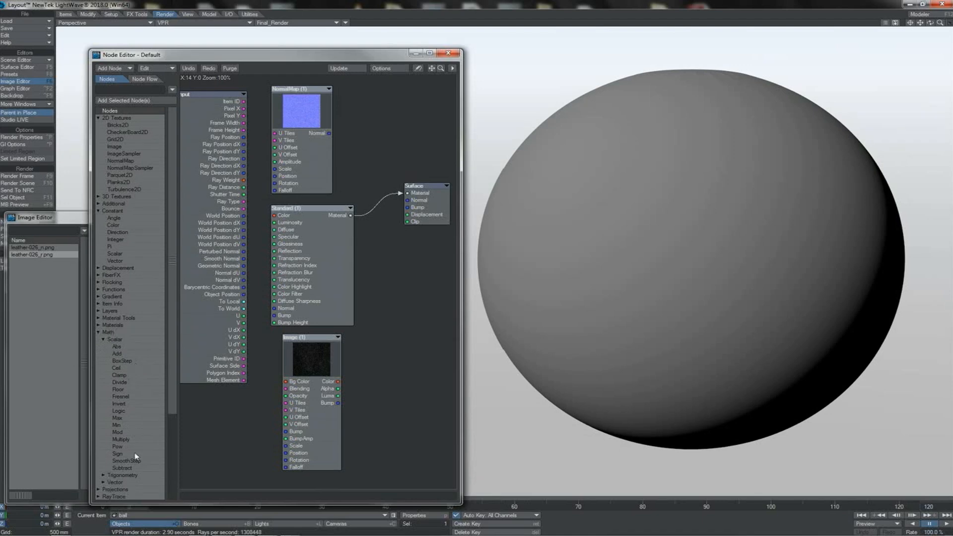
{"action": "left_click_drag", "start_coordinate": [130, 469], "coordinate": [396, 351]}
{"action": "left_click_drag", "start_coordinate": [338, 395], "coordinate": [378, 357]}
- Set the Subtract node's B value to 0.5 and connect its Result output to the Surface node's Displacement input
{"action": "double_click", "coordinate": [397, 358]}
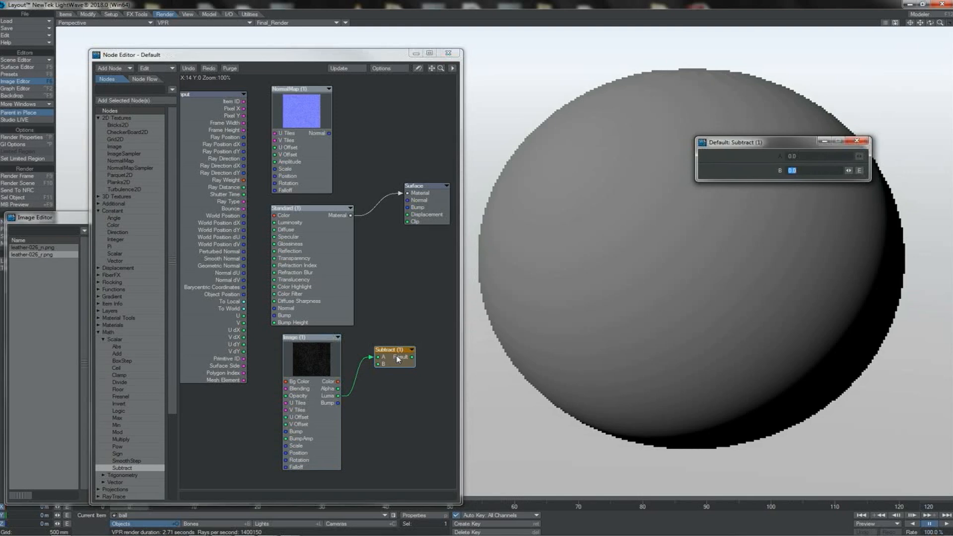
{"action": "type", "text": "0"}
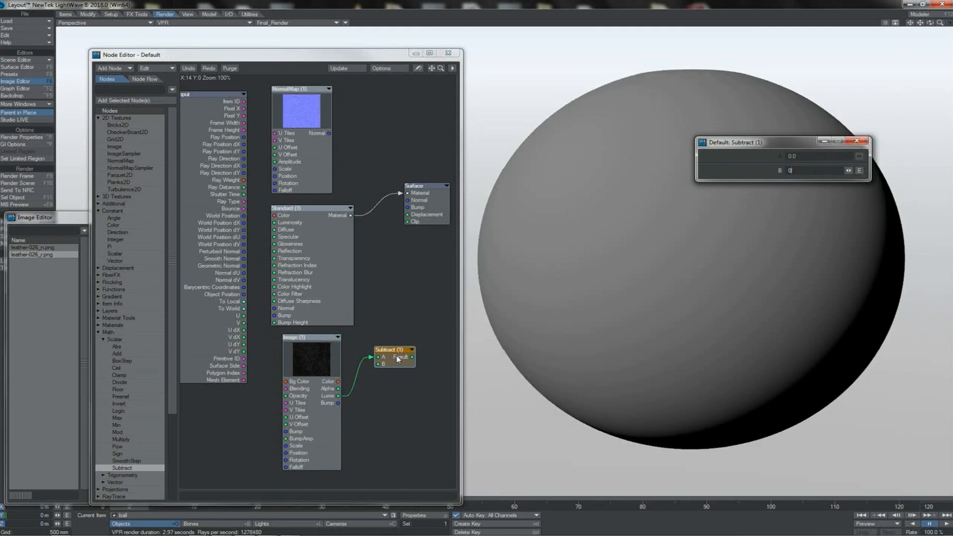
{"action": "type", "text": ".5"}
{"action": "left_click_drag", "start_coordinate": [412, 358], "coordinate": [427, 215]}
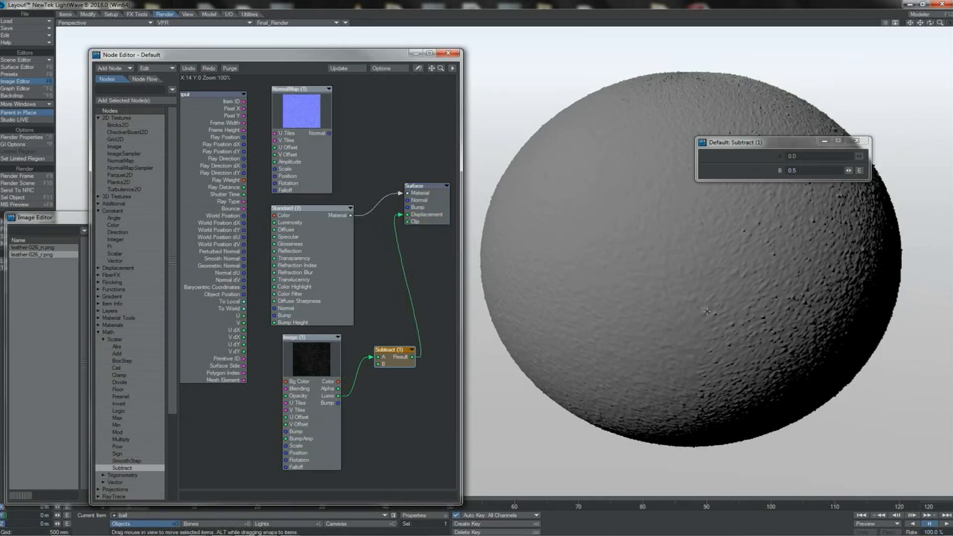
{"action": "left_click", "coordinate": [546, 221]}
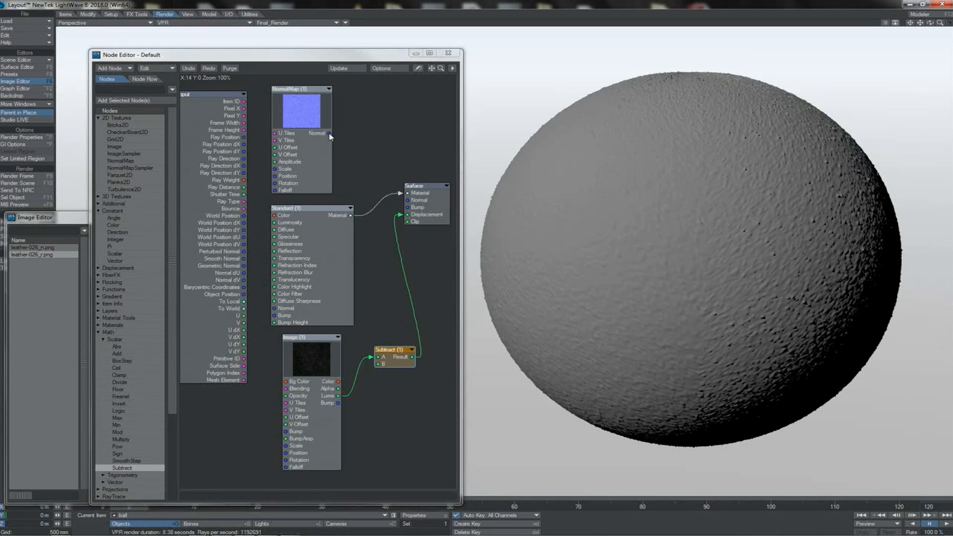
- Connect the NormalMap's Normal output to the Surface node's Normal input and the Image node's Bump output to the Standard node's Bump input
{"action": "left_click_drag", "start_coordinate": [330, 133], "coordinate": [401, 200]}
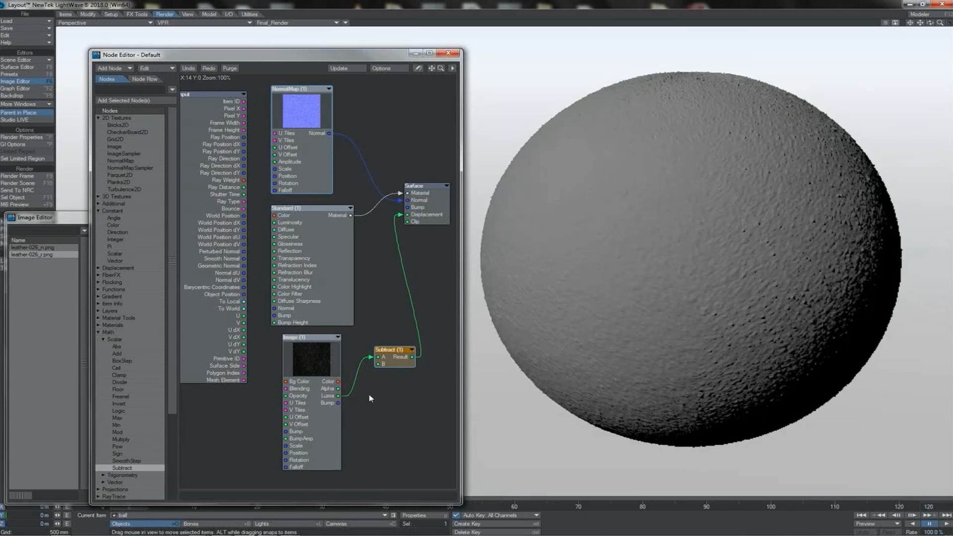
{"action": "left_click_drag", "start_coordinate": [340, 405], "coordinate": [273, 315]}
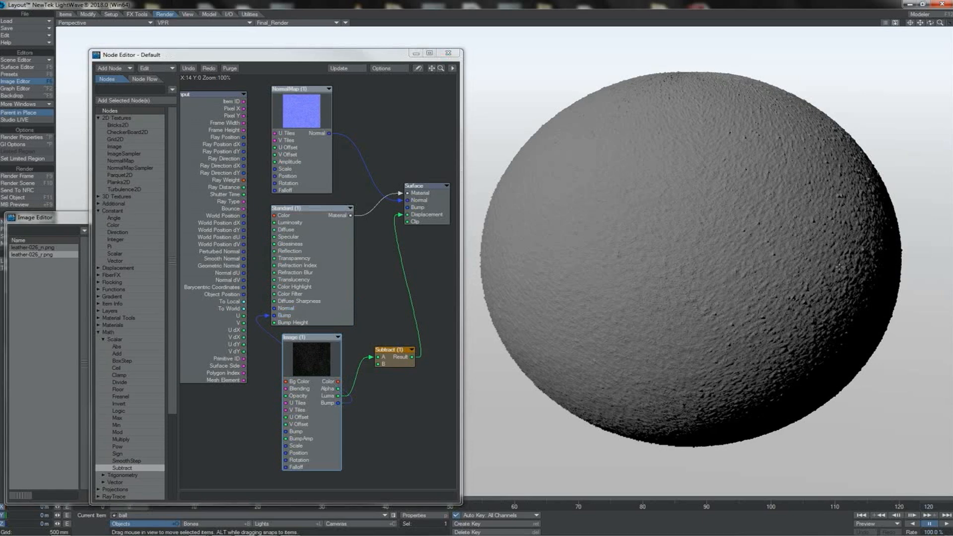